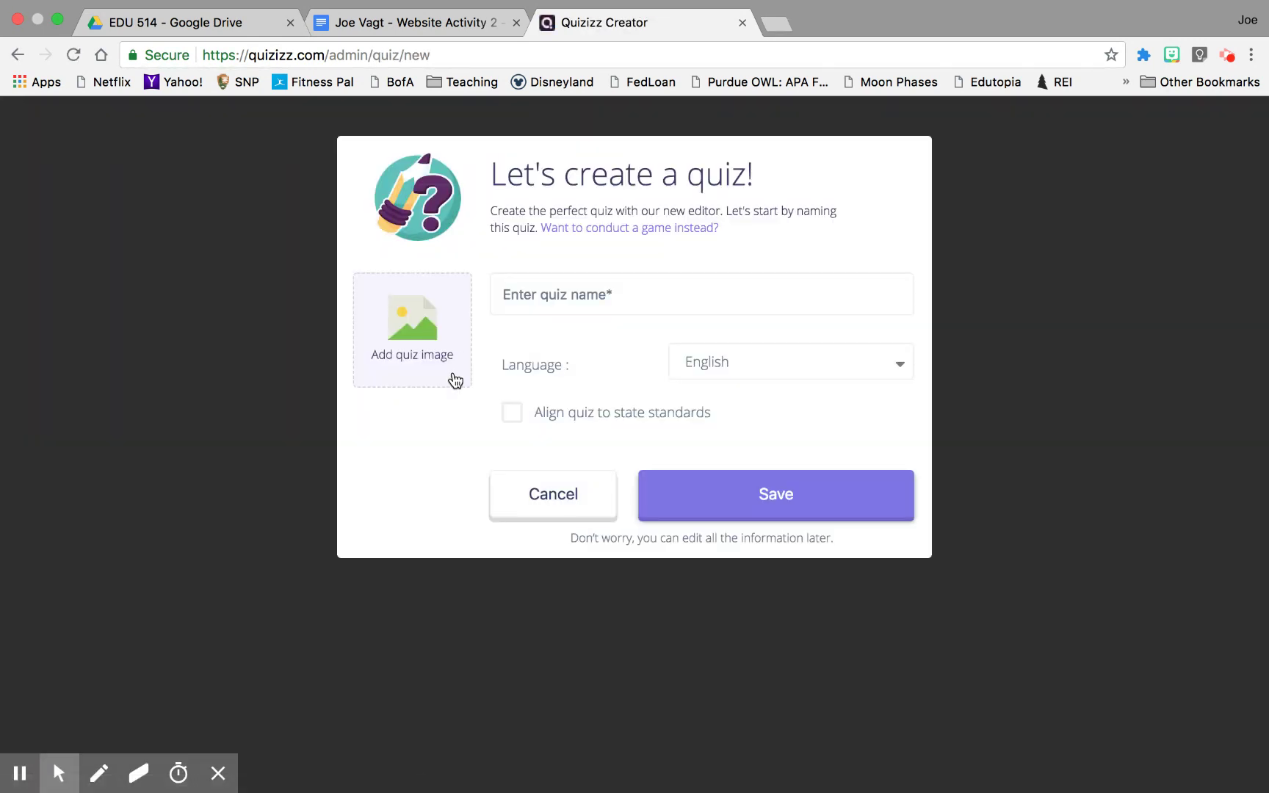
Step: Create a new quiz named "Demo" in English, without aligning it to state standards, and save it
{"action": "left_click", "coordinate": [567, 301]}
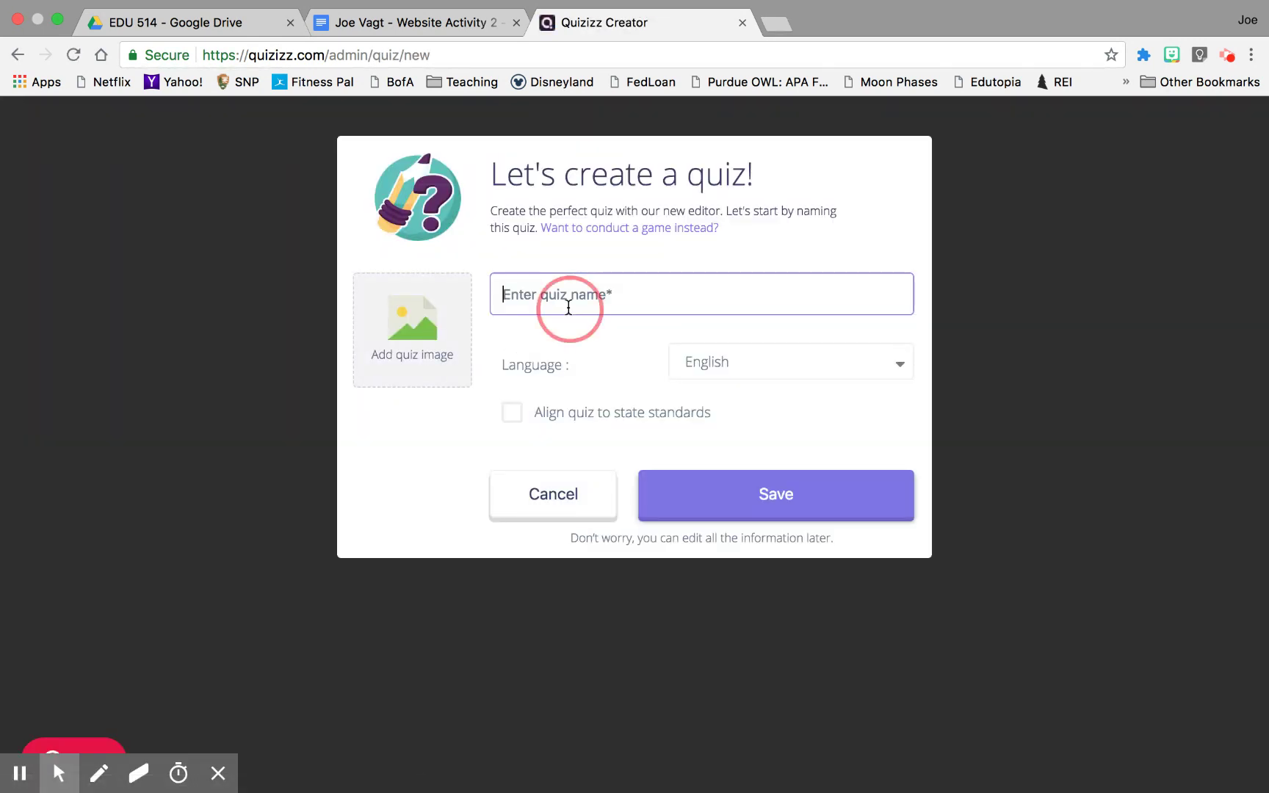
{"action": "type", "text": "Demo"}
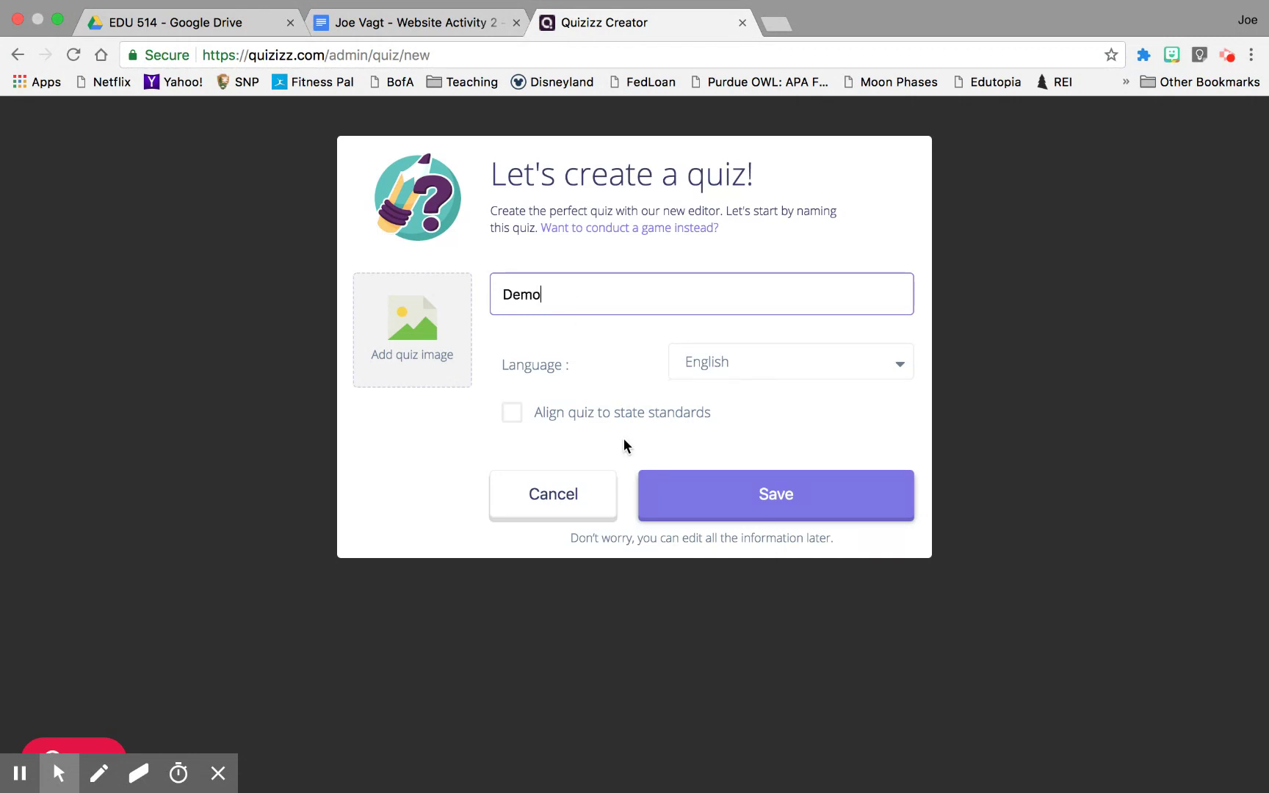
{"action": "left_click", "coordinate": [512, 413]}
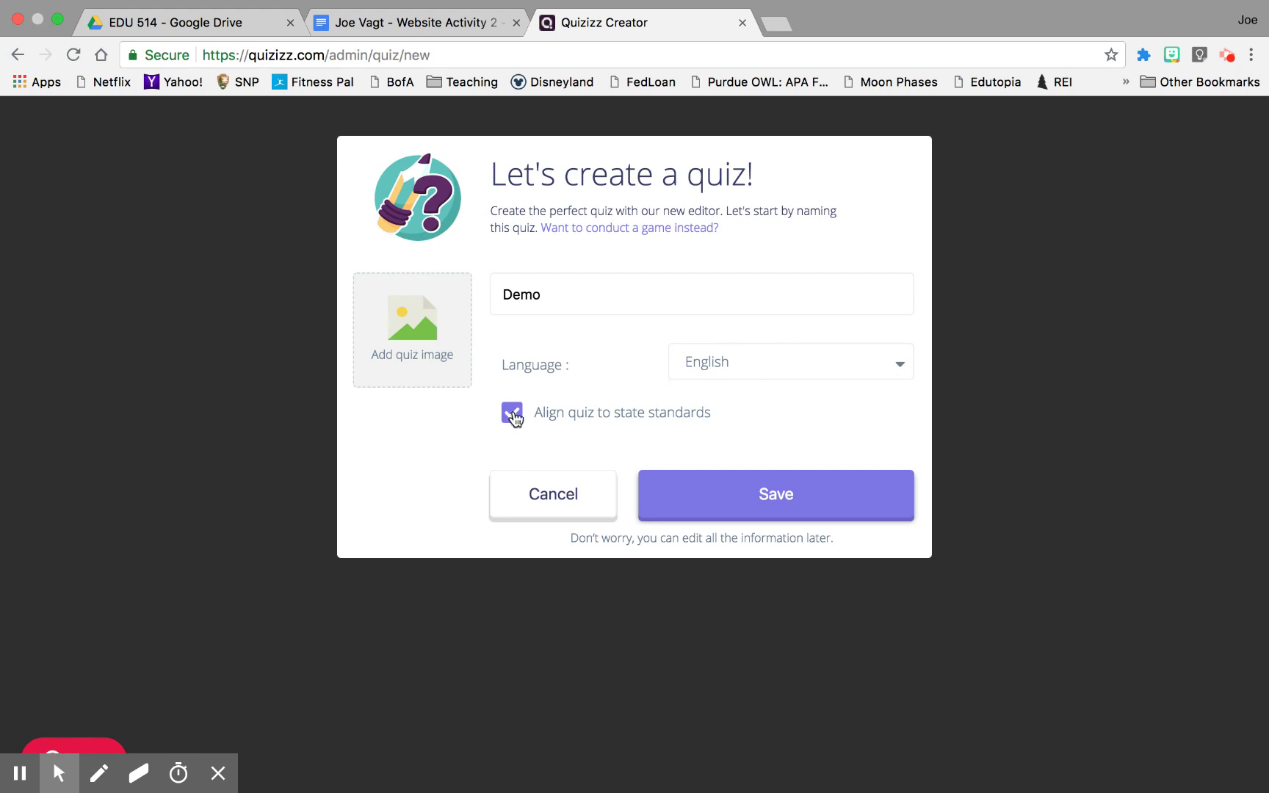
{"action": "left_click", "coordinate": [514, 416]}
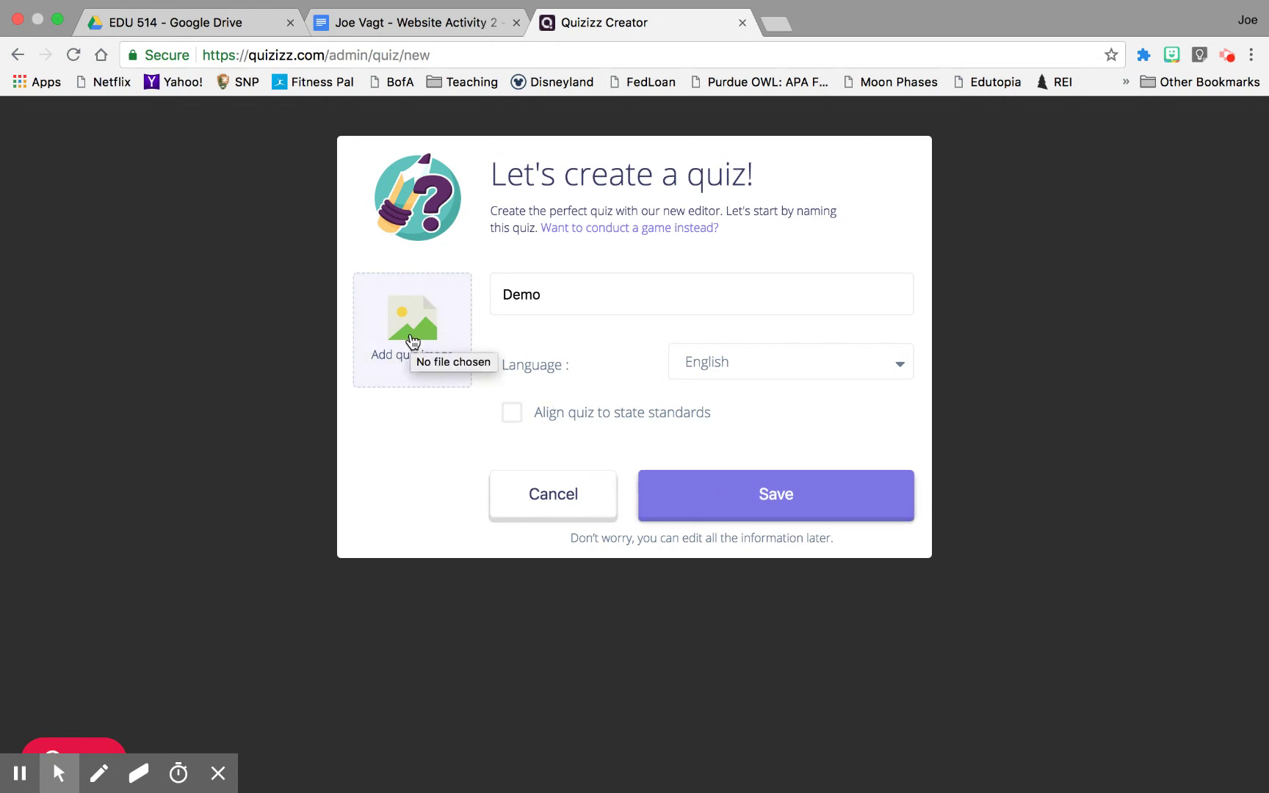
{"action": "left_click", "coordinate": [780, 506]}
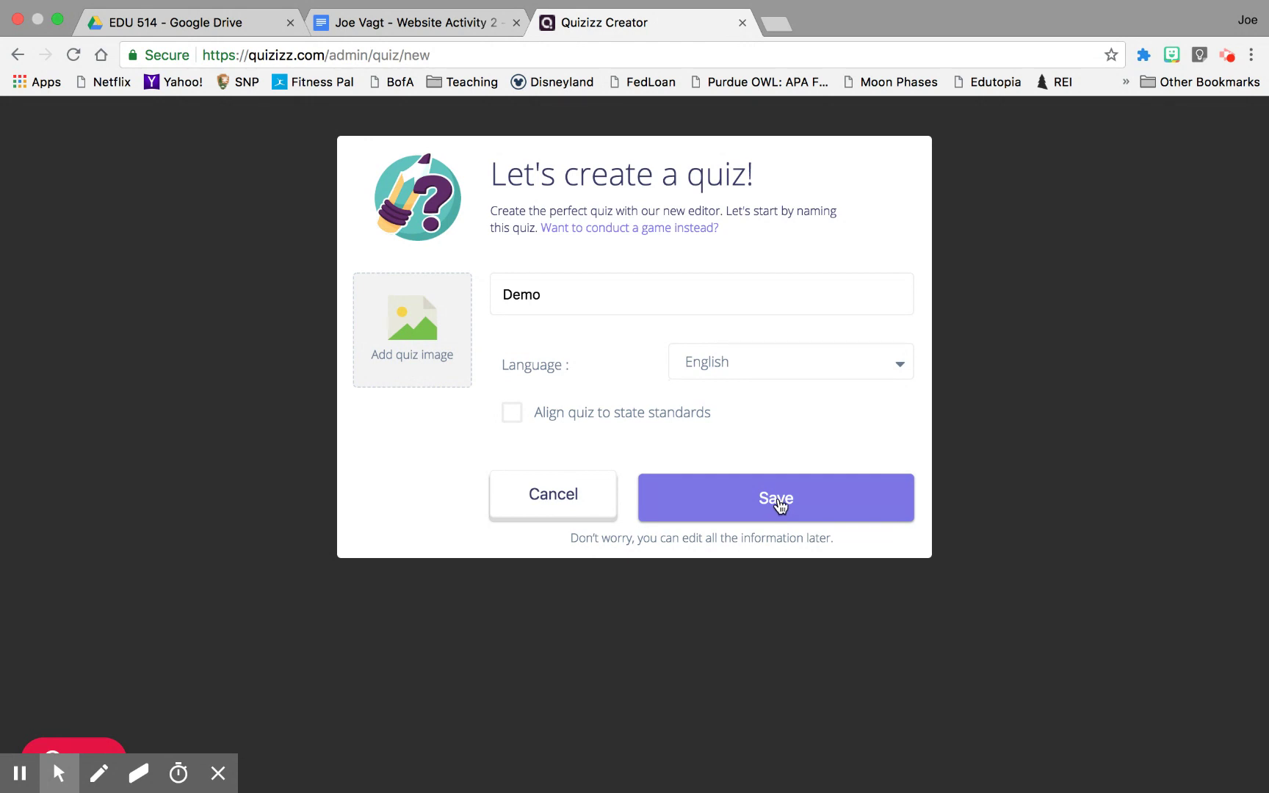
{"action": "left_click", "coordinate": [780, 505]}
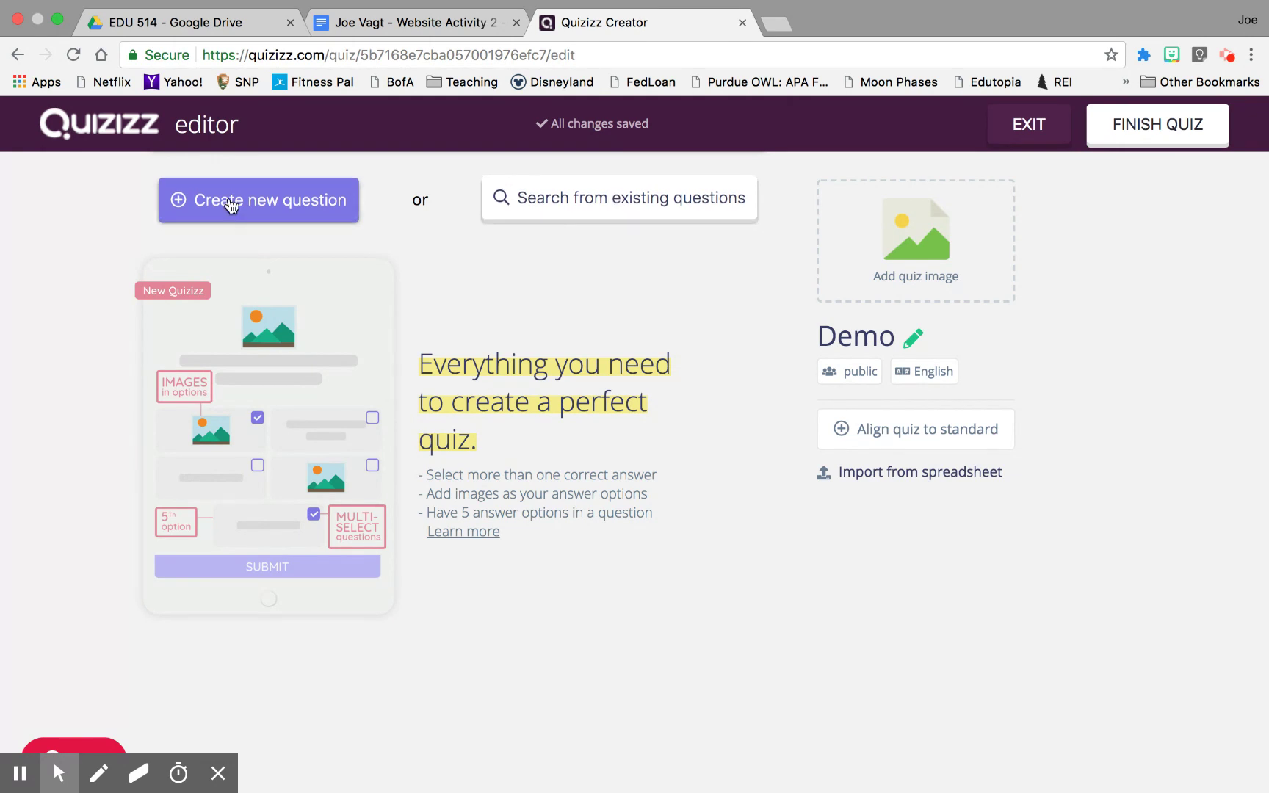
Step: Search the existing questions for "metaphor" and browse the matching quizzes
{"action": "left_click", "coordinate": [597, 198]}
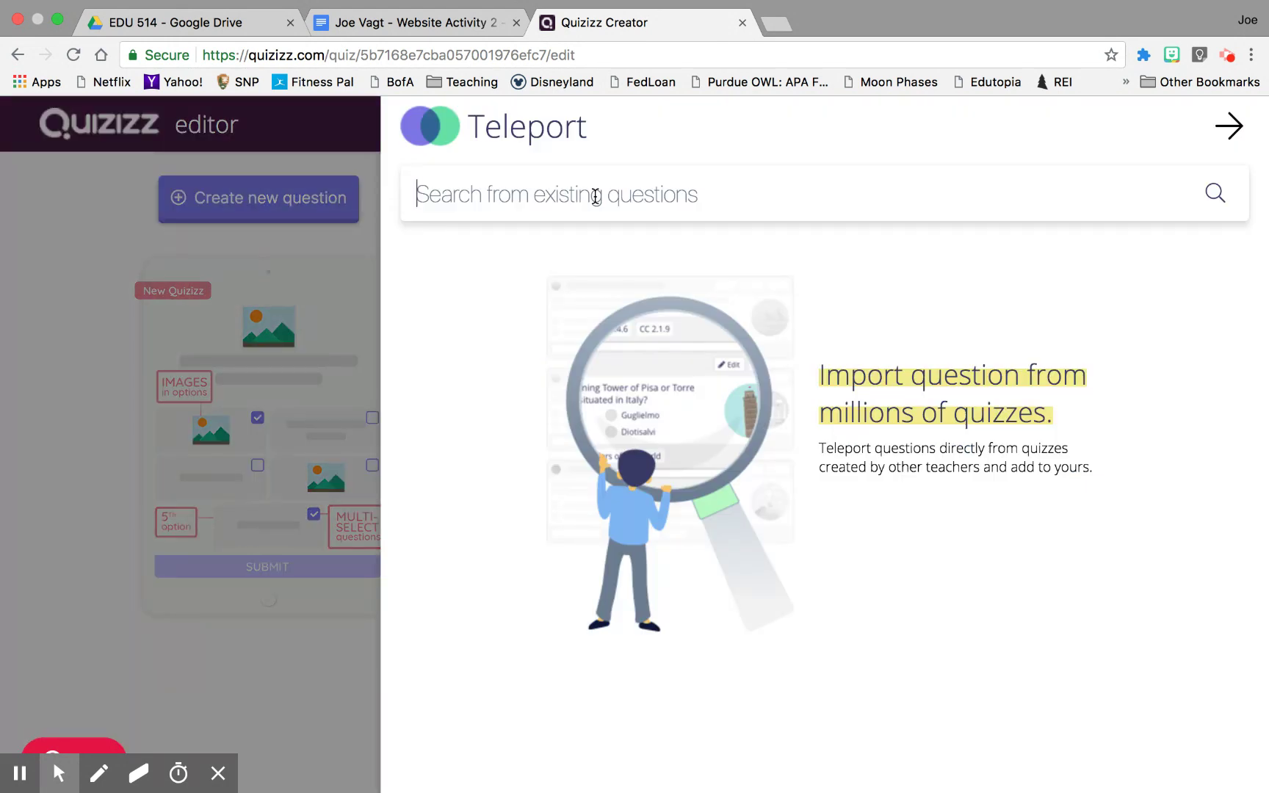
{"action": "left_click", "coordinate": [595, 198]}
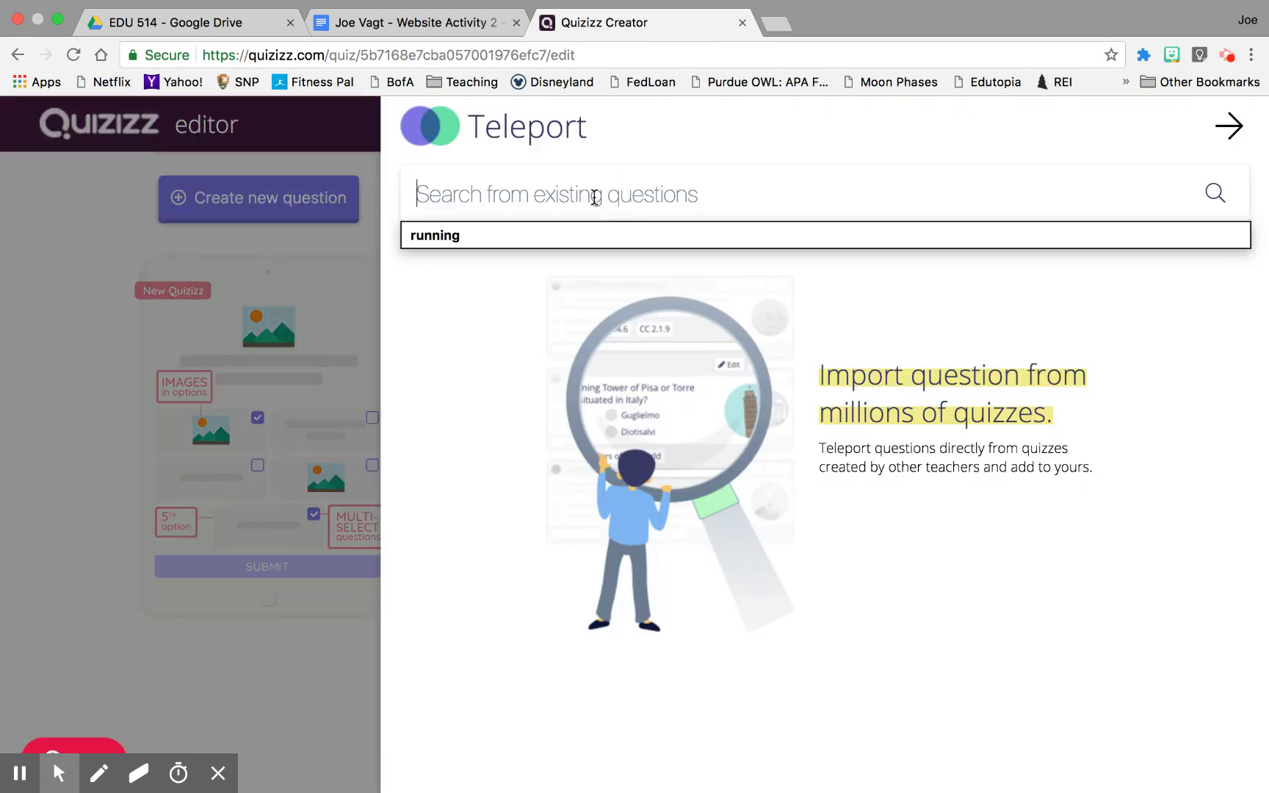
{"action": "type", "text": "meta"}
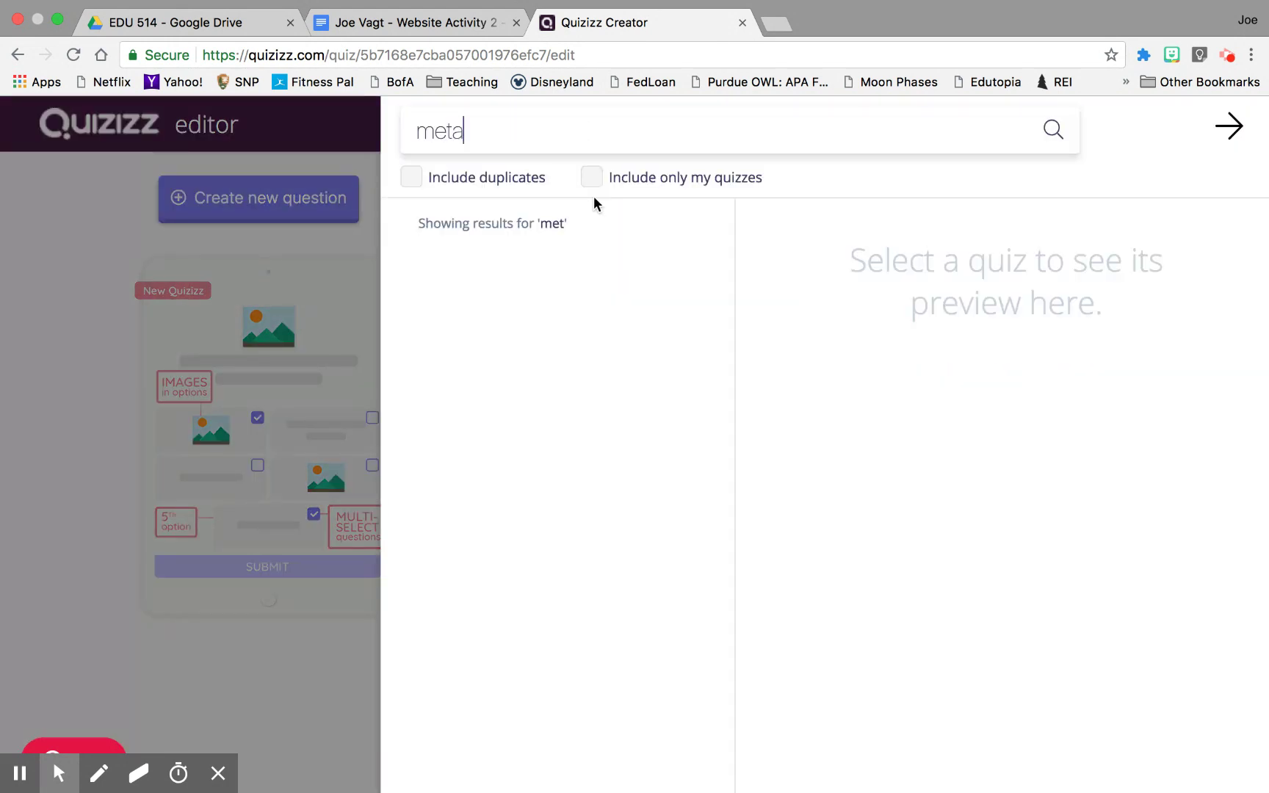
{"action": "type", "text": "phor"}
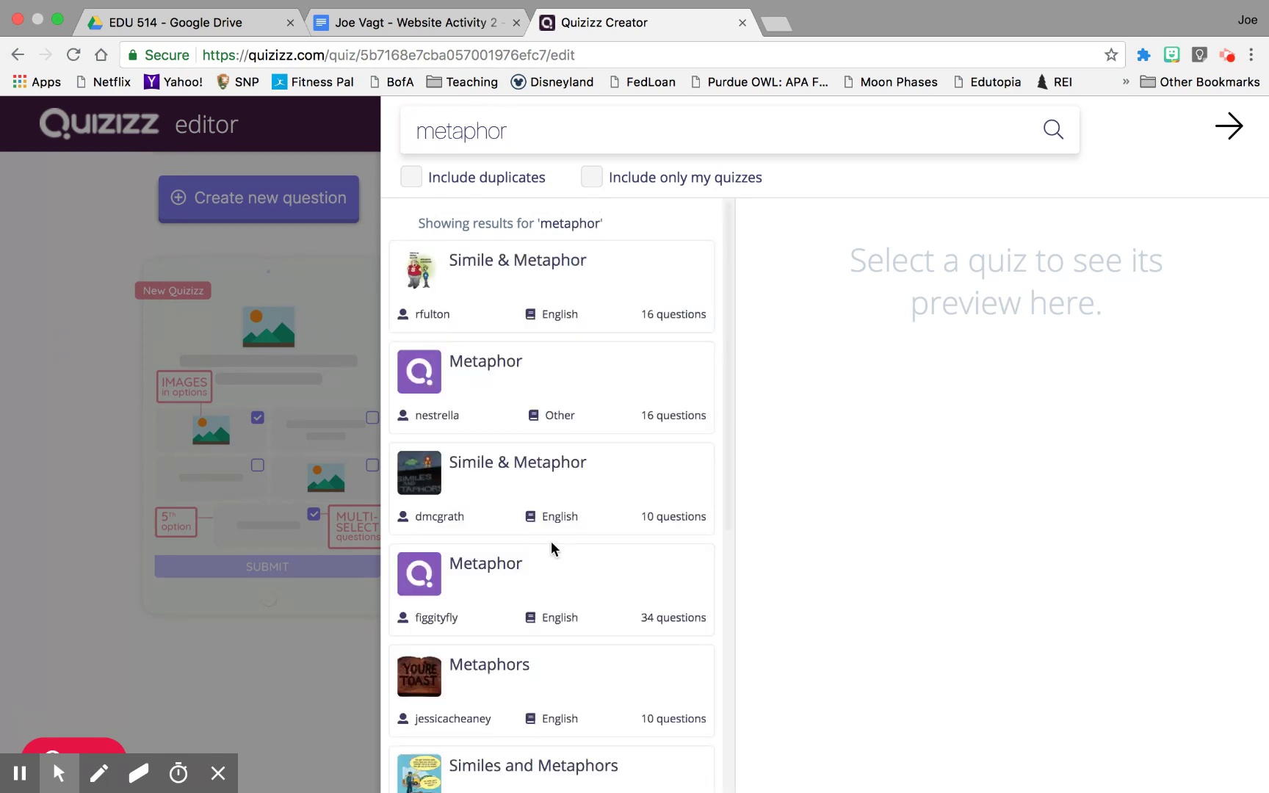
{"action": "scroll", "coordinate": [551, 542], "scroll_direction": "down", "scroll_amount": 2}
{"action": "scroll", "coordinate": [552, 541], "scroll_direction": "down", "scroll_amount": 3}
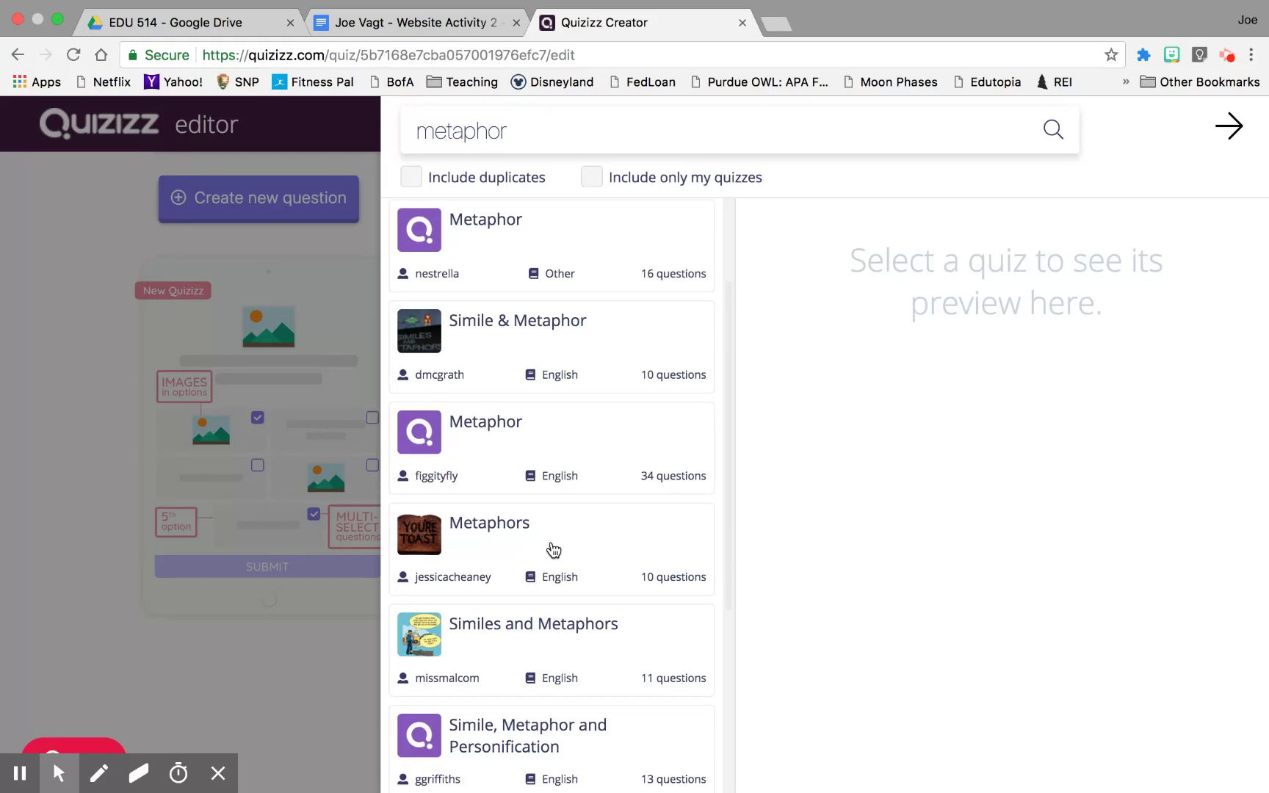
{"action": "scroll", "coordinate": [555, 543], "scroll_direction": "up", "scroll_amount": 4}
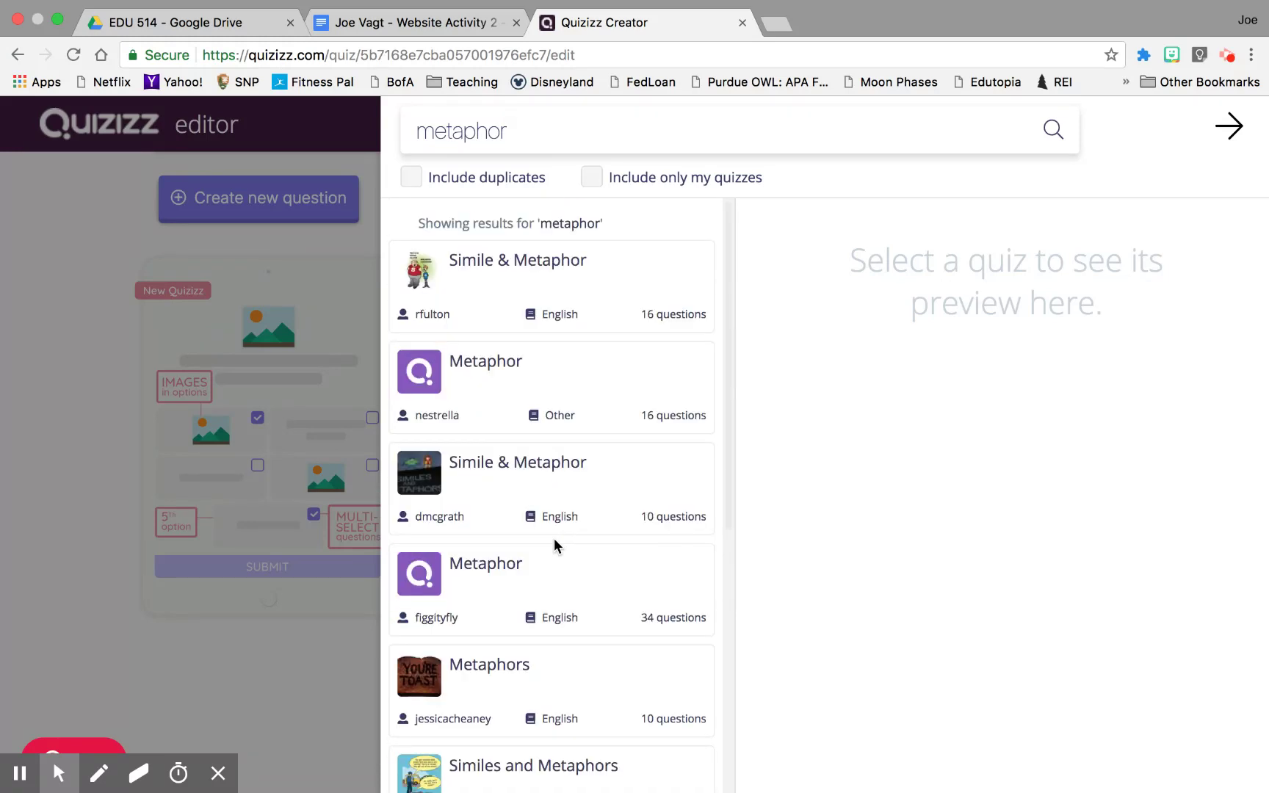
Step: Add questions Q1, Q3 and Q2 from the 16-question "Simile & Metaphor" quiz to the Demo quiz and close the question search
{"action": "left_click", "coordinate": [516, 289]}
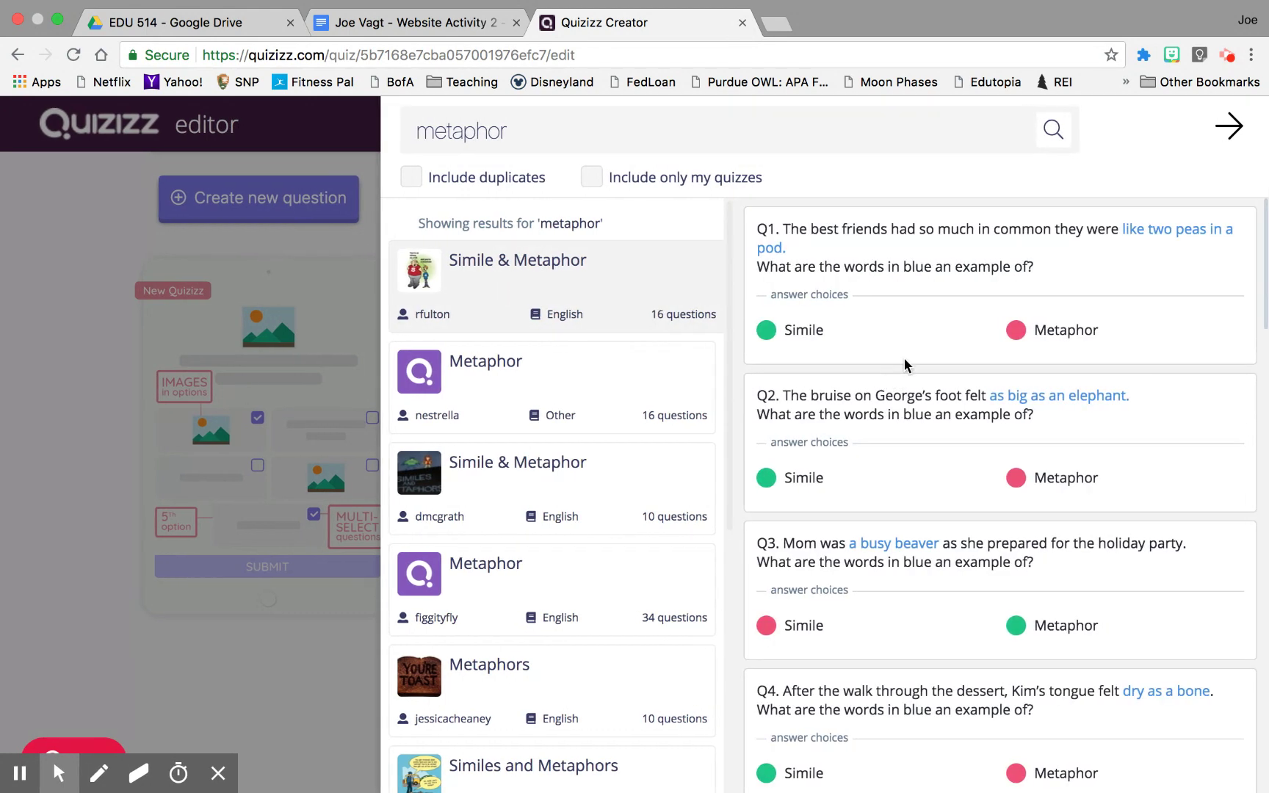
{"action": "mouse_move", "coordinate": [922, 301]}
{"action": "left_click", "coordinate": [1185, 237]}
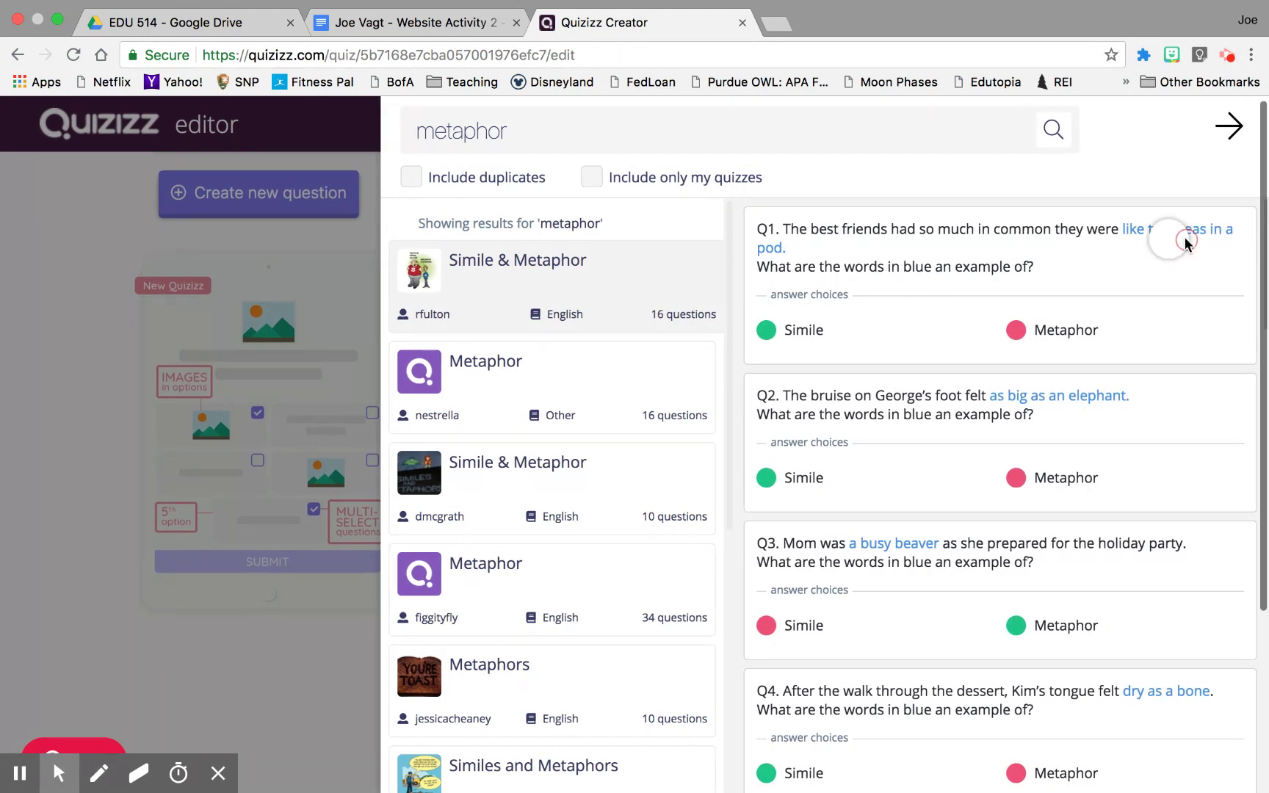
{"action": "mouse_move", "coordinate": [1054, 575]}
{"action": "left_click", "coordinate": [1202, 534]}
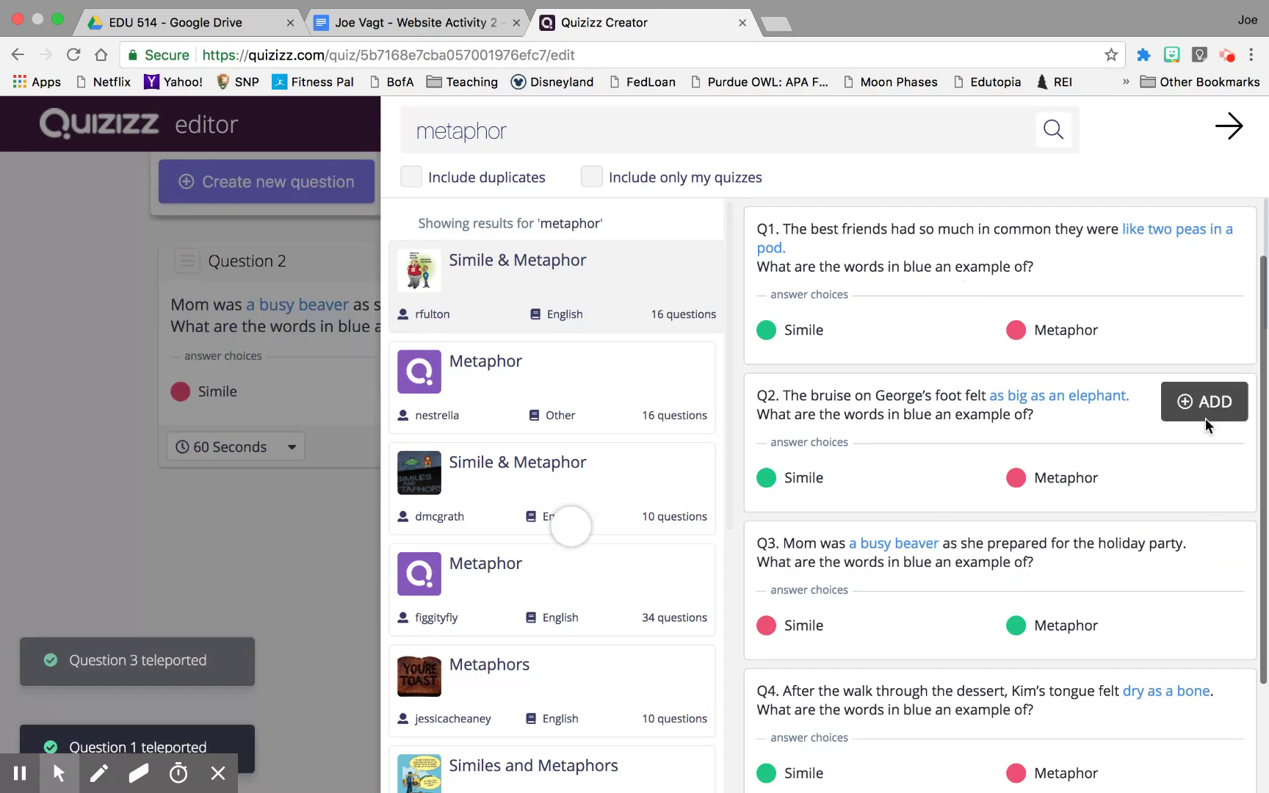
{"action": "left_click", "coordinate": [1205, 408]}
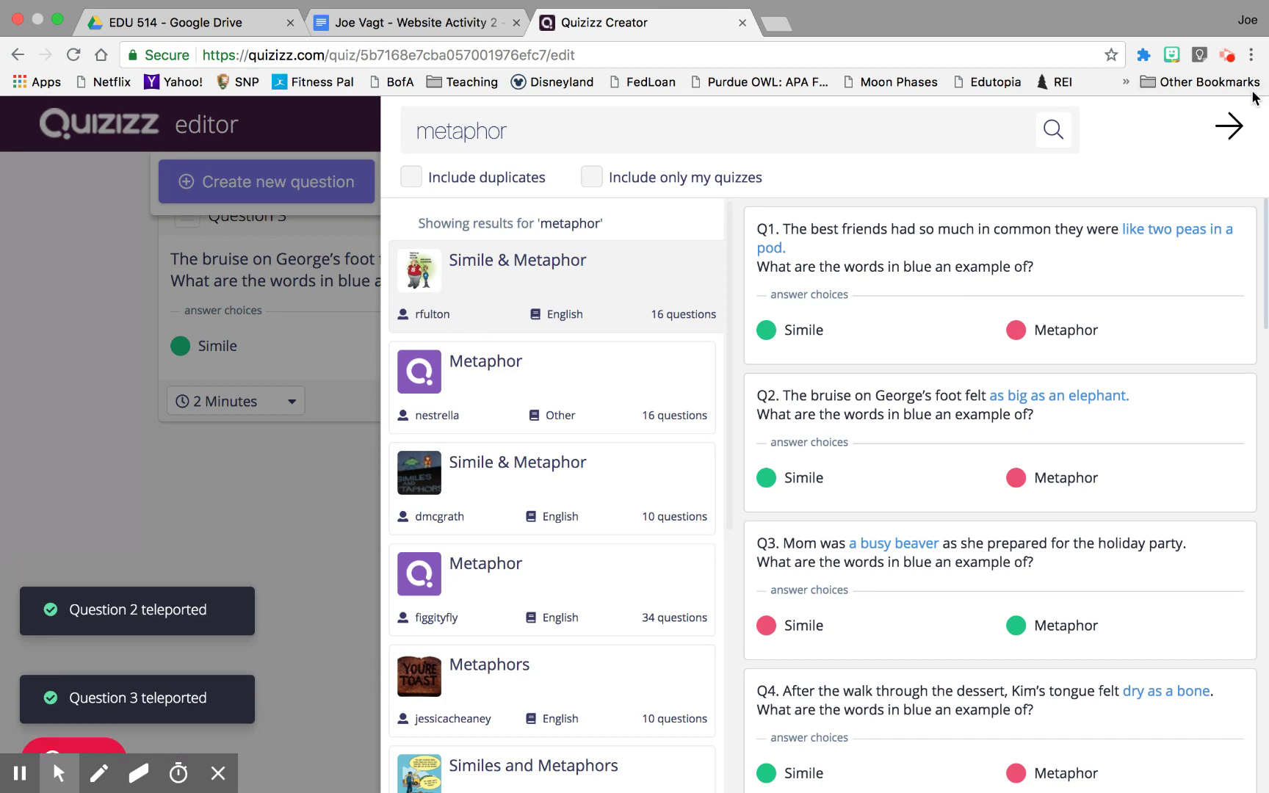
{"action": "left_click", "coordinate": [1231, 127]}
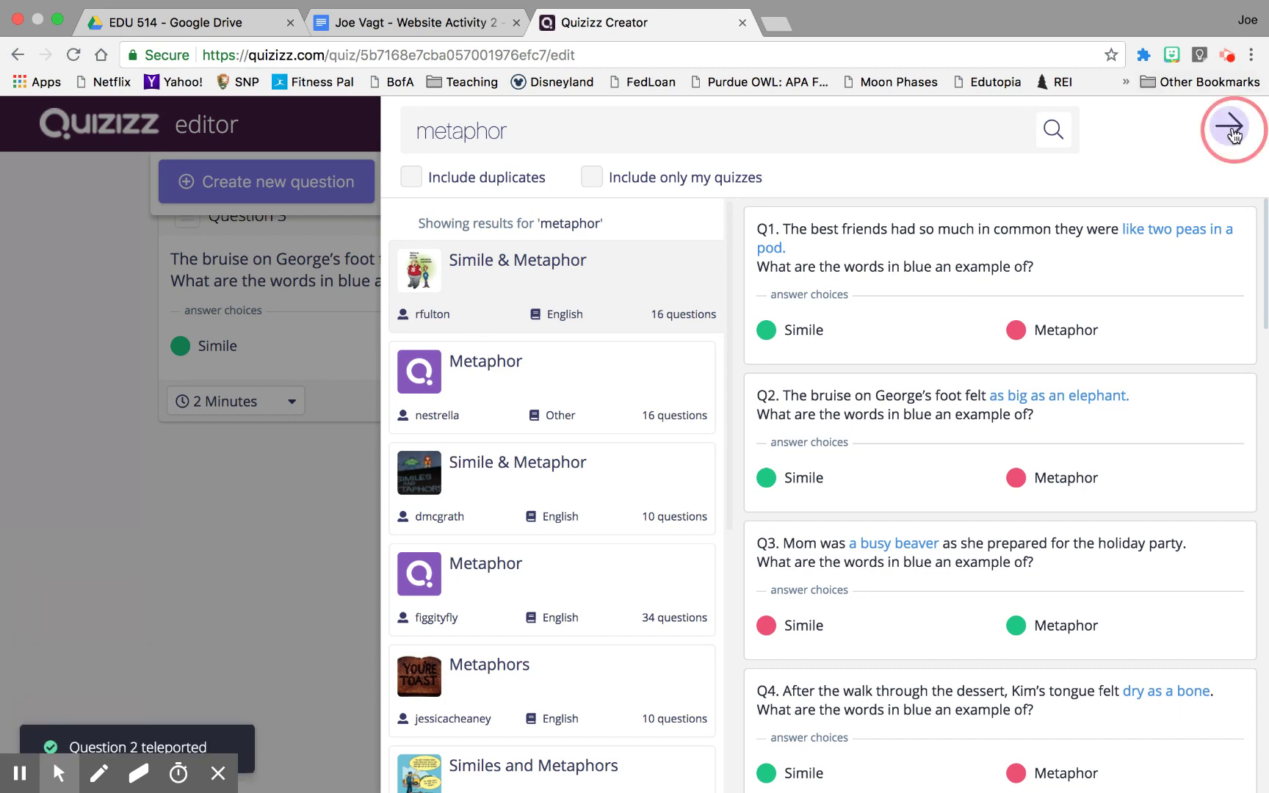
Step: Create a new blank question in the Demo quiz
{"action": "scroll", "coordinate": [569, 629], "scroll_direction": "up", "scroll_amount": 5}
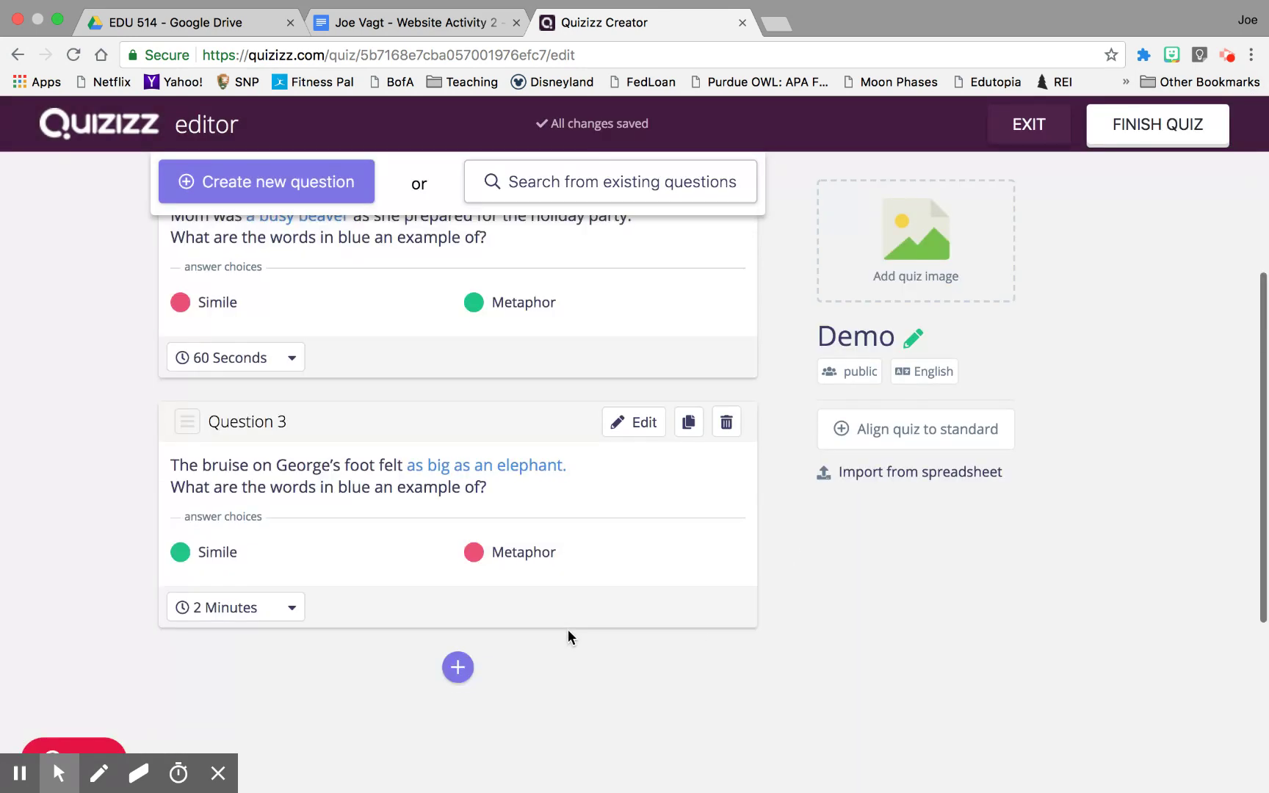
{"action": "scroll", "coordinate": [569, 630], "scroll_direction": "up", "scroll_amount": 3}
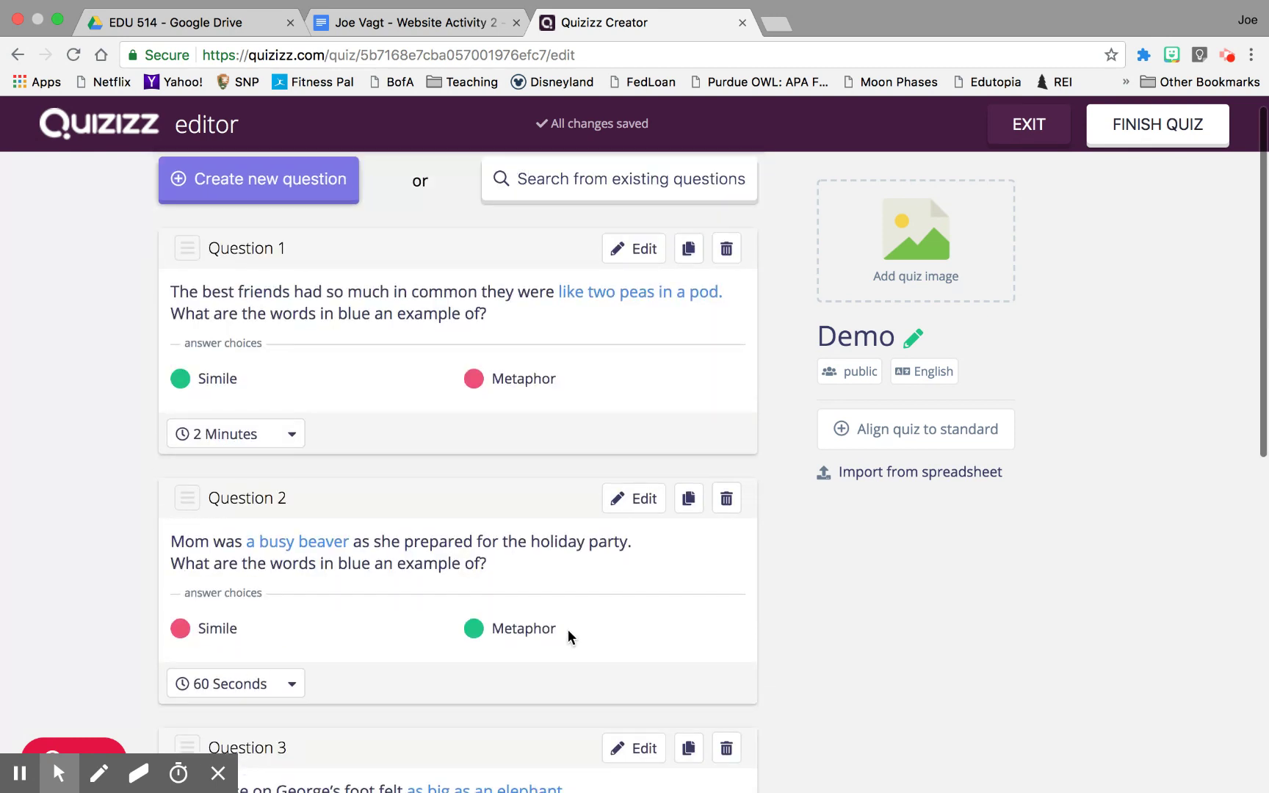
{"action": "left_click", "coordinate": [276, 213]}
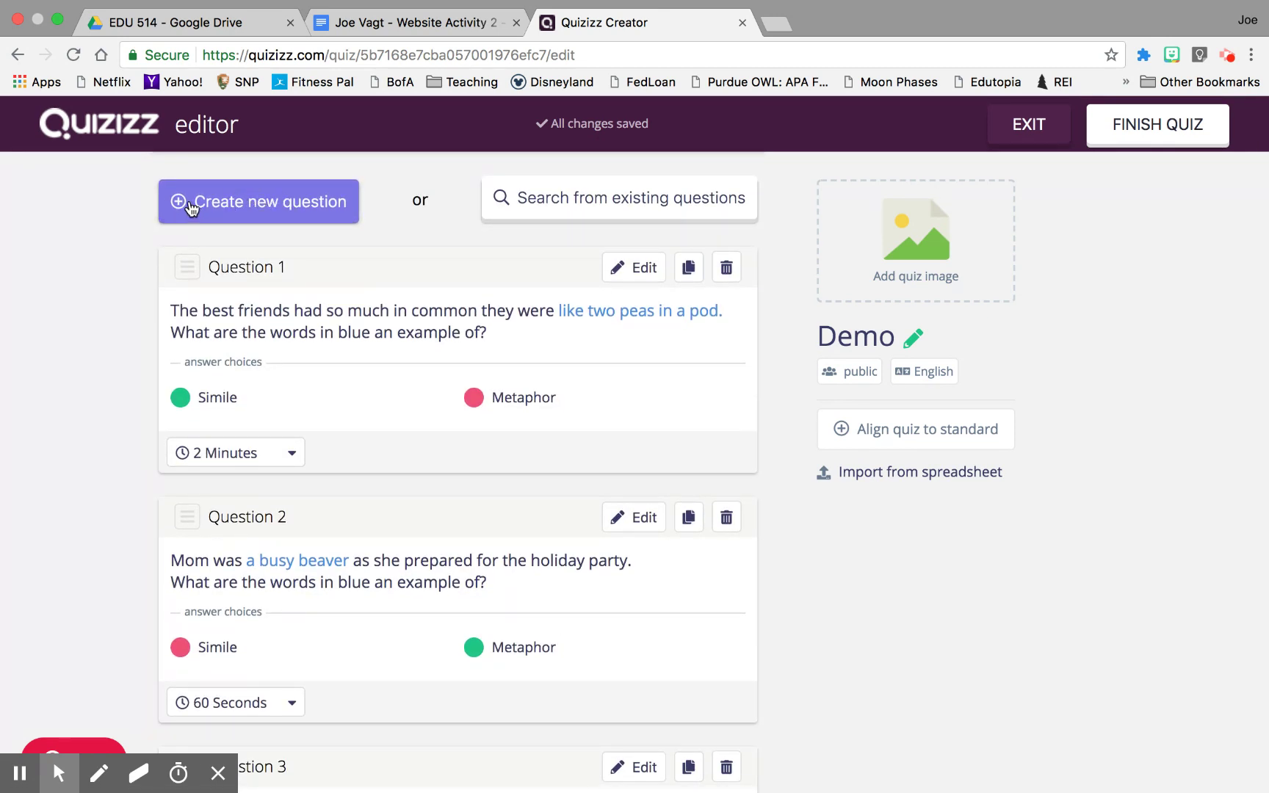
{"action": "left_click", "coordinate": [273, 204]}
{"action": "scroll", "coordinate": [293, 257], "scroll_direction": "down", "scroll_amount": 5}
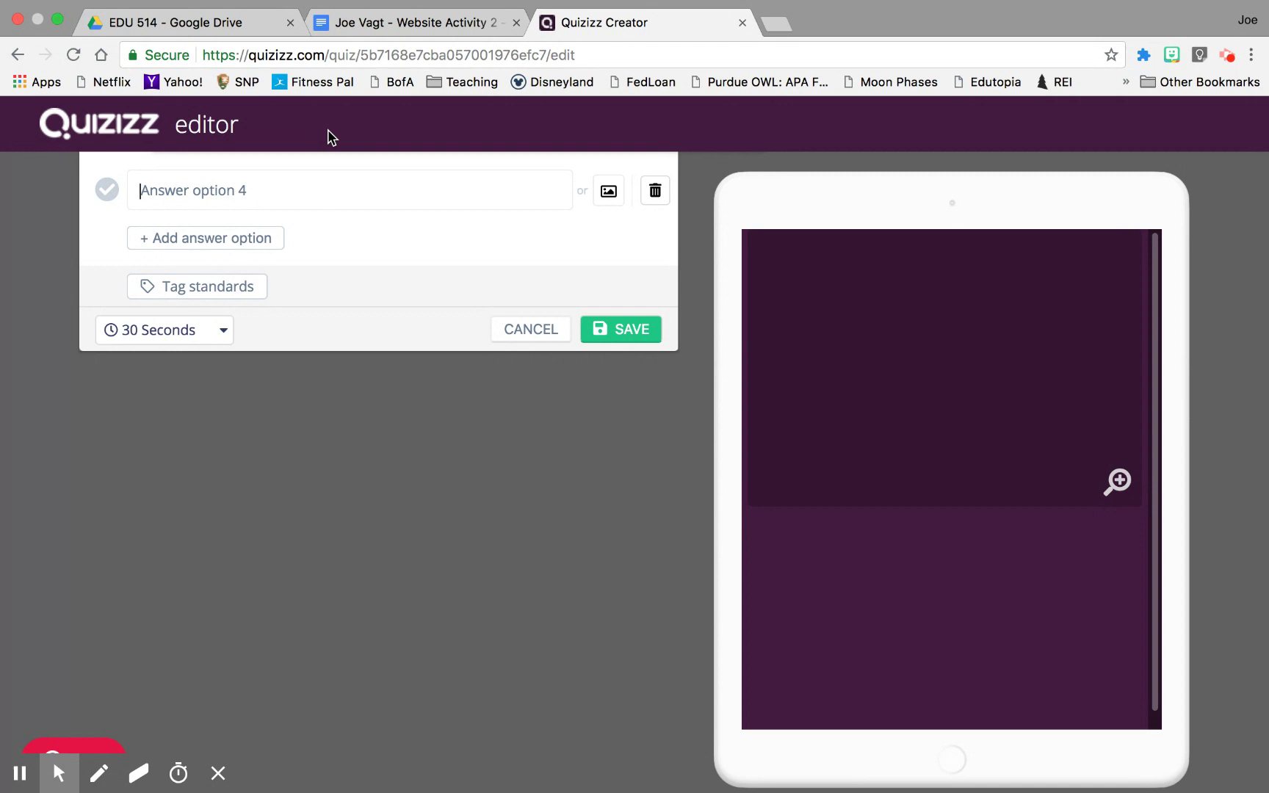
{"action": "type", "text": "What is the "}
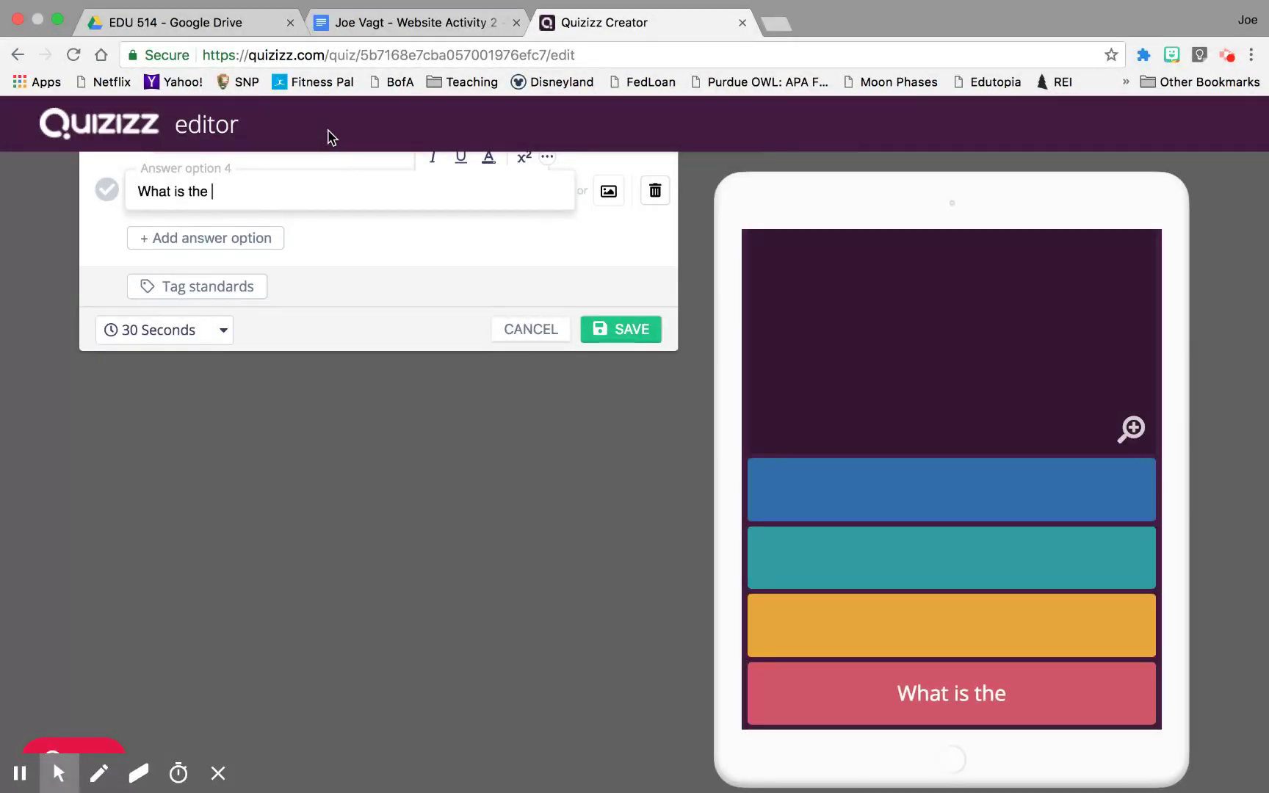
{"action": "type", "text": "color of t"}
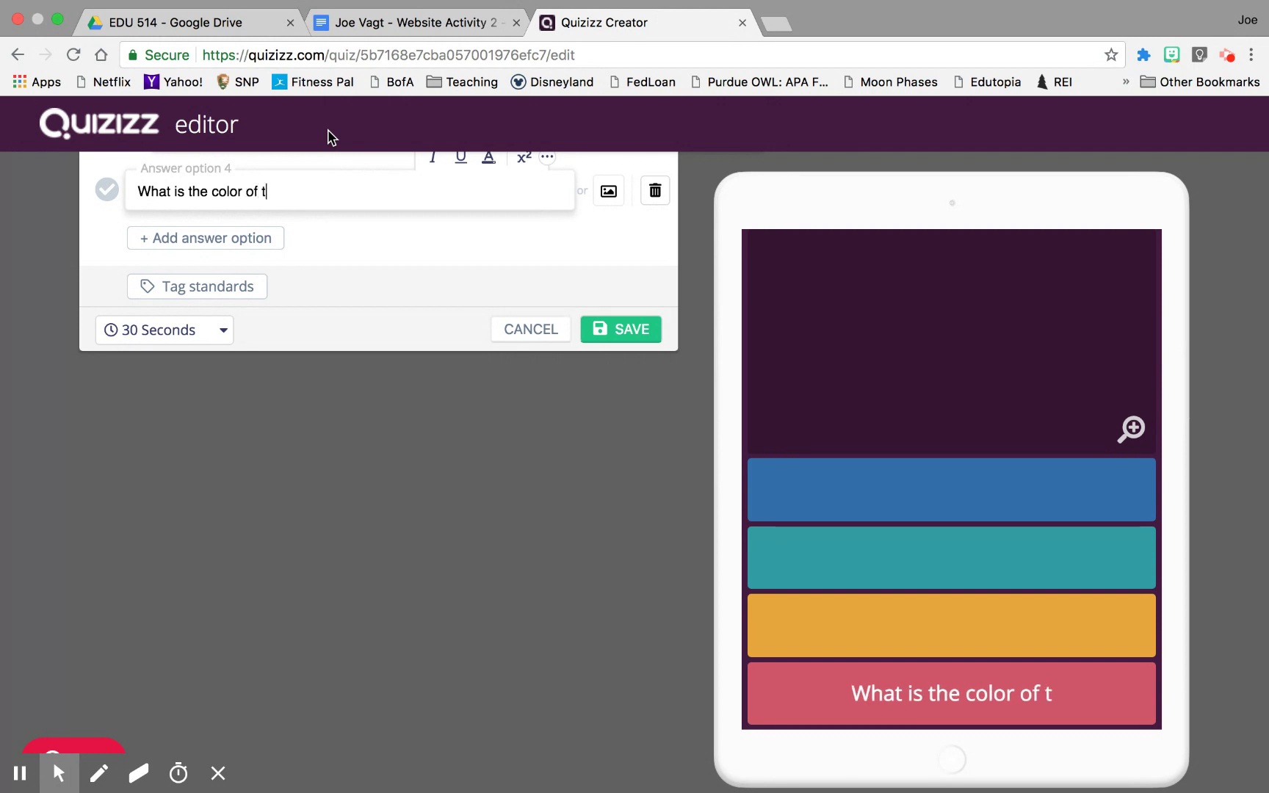
{"action": "type", "text": "he sky"}
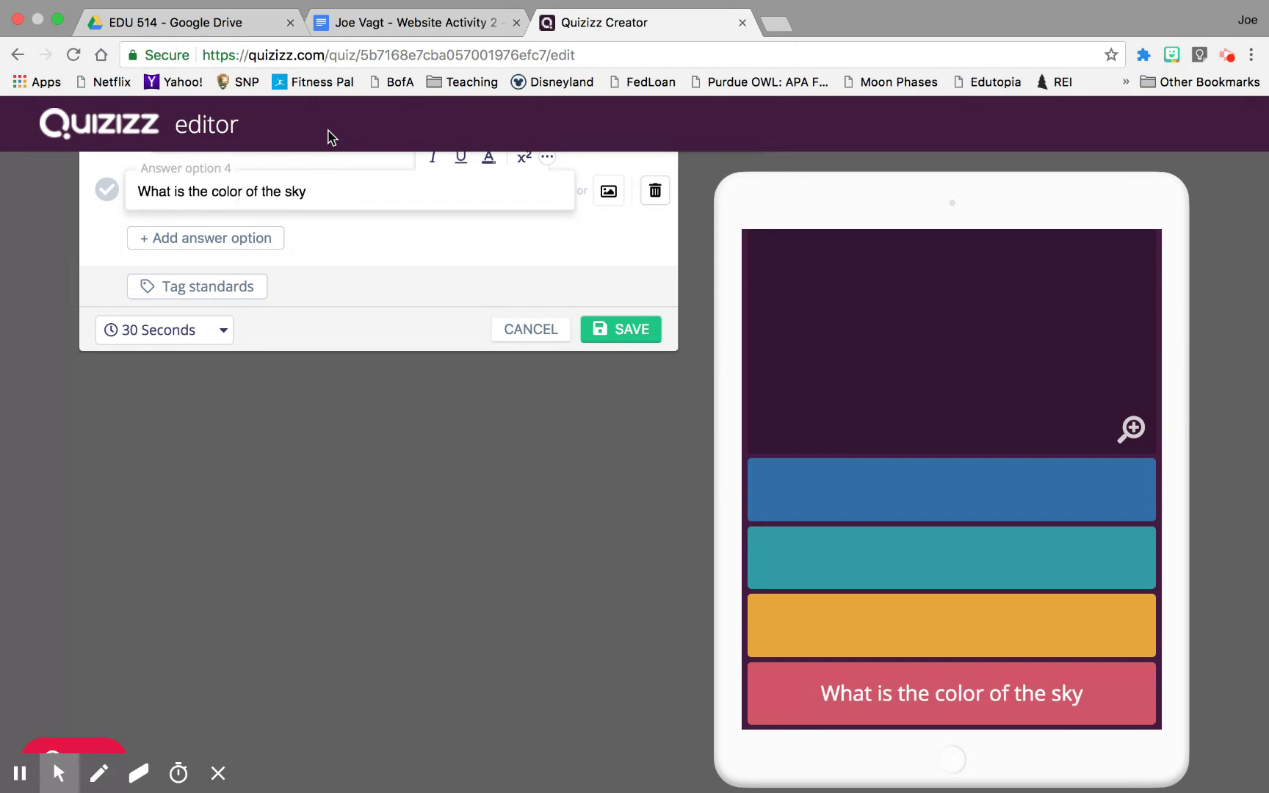
{"action": "type", "text": "?"}
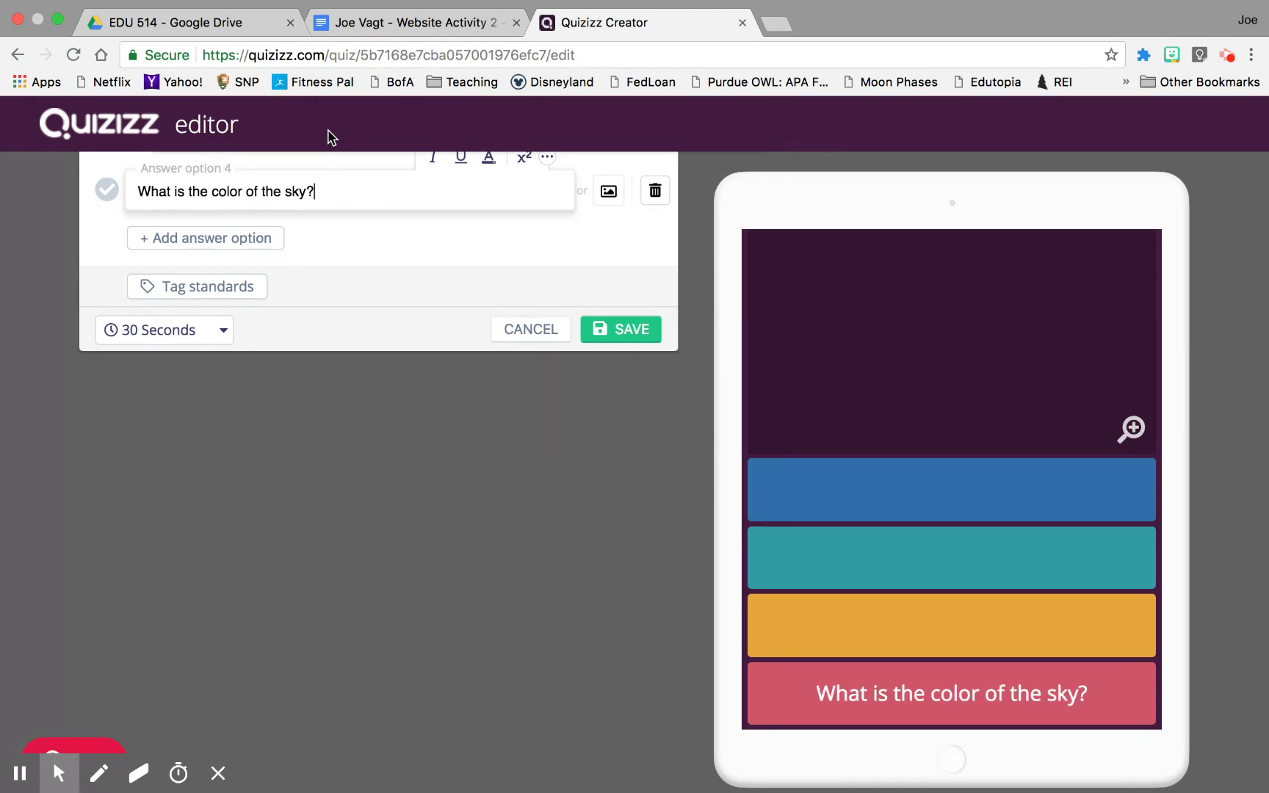
{"action": "left_click", "coordinate": [608, 194]}
{"action": "scroll", "coordinate": [609, 213], "scroll_direction": "up", "scroll_amount": 3}
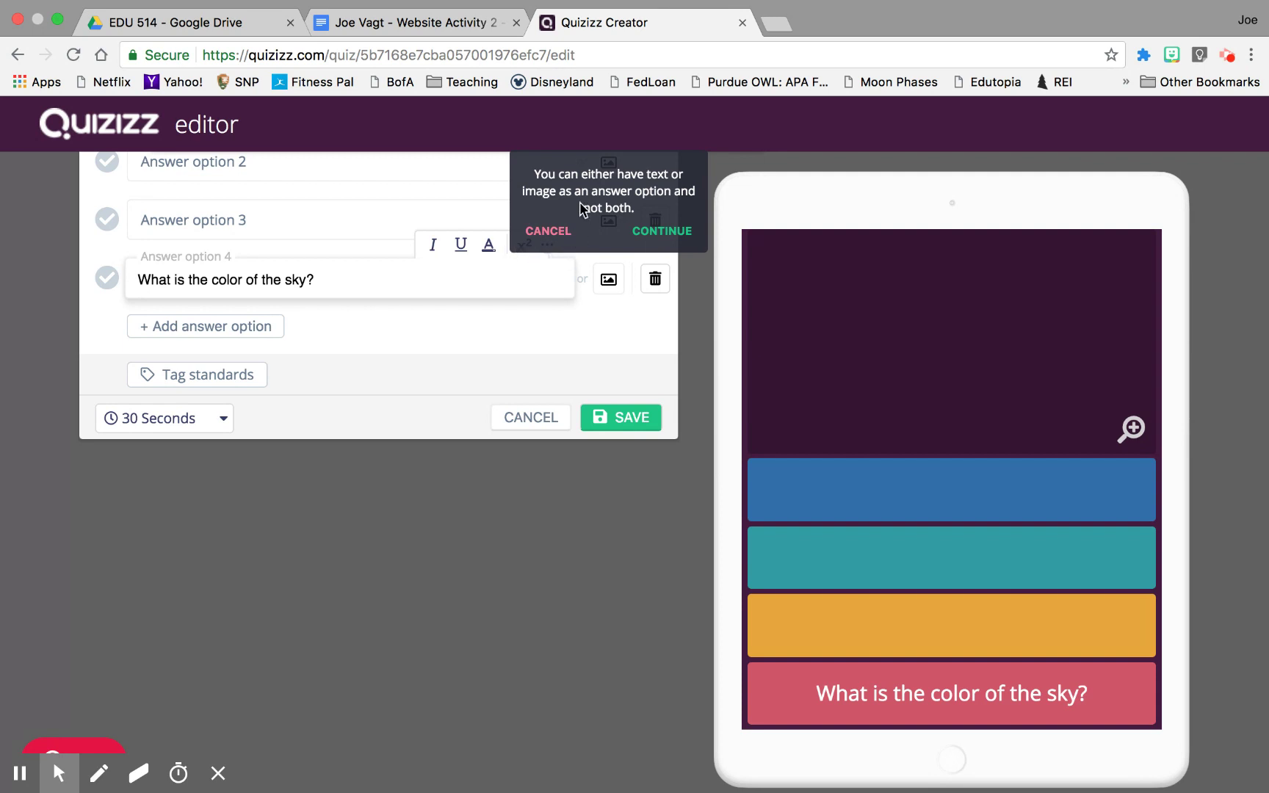
{"action": "left_click", "coordinate": [548, 232]}
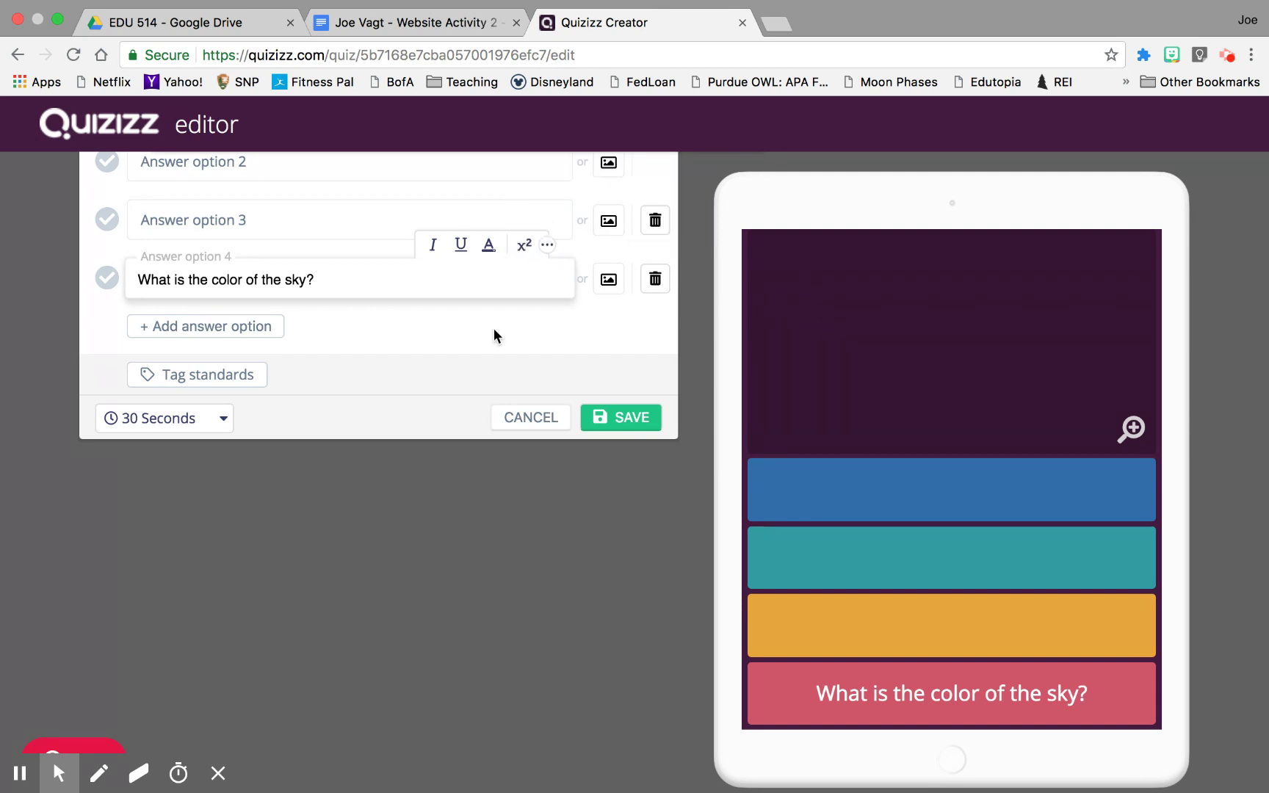
{"action": "scroll", "coordinate": [485, 345], "scroll_direction": "up", "scroll_amount": 2}
{"action": "scroll", "coordinate": [481, 341], "scroll_direction": "up", "scroll_amount": 5}
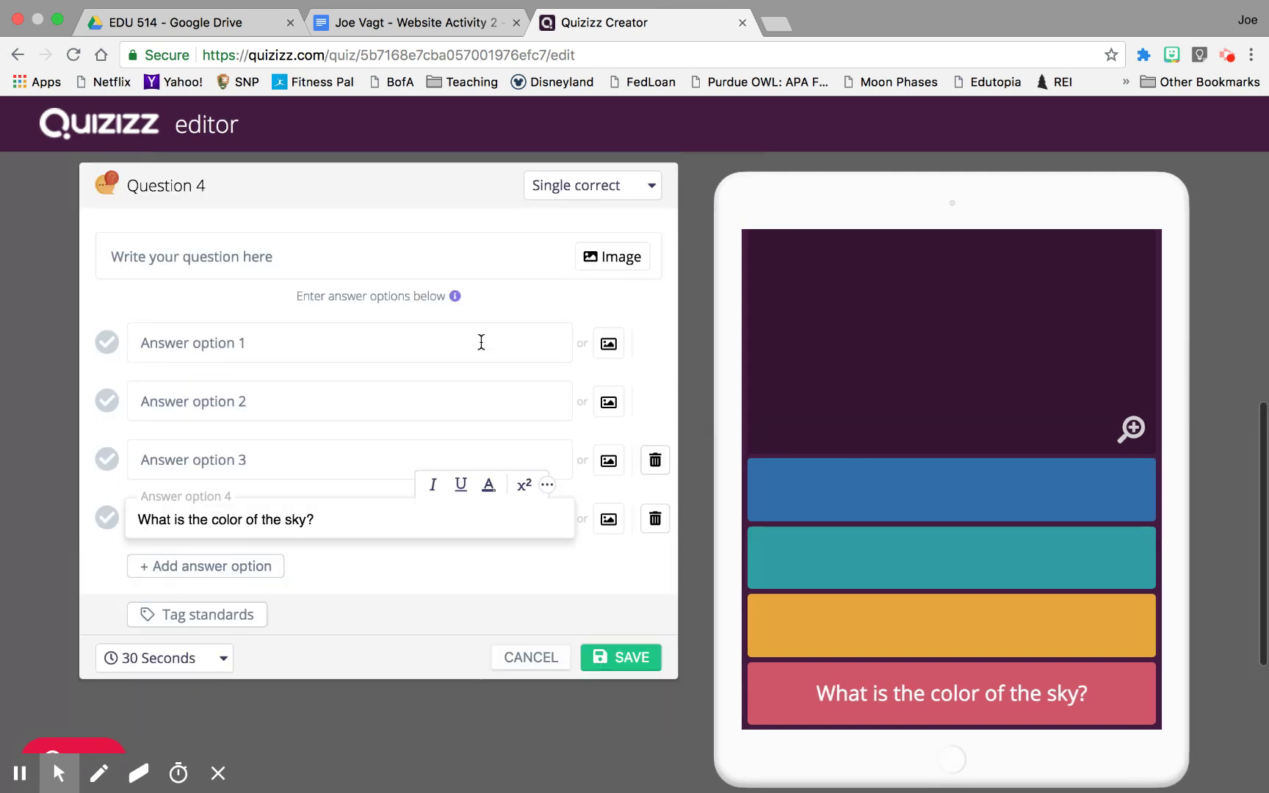
{"action": "left_click_drag", "start_coordinate": [331, 518], "coordinate": [104, 523]}
{"action": "key", "text": "super+x"}
Step: Enter "What is the color of the sky?" as the text of Question 4
{"action": "left_click", "coordinate": [207, 245]}
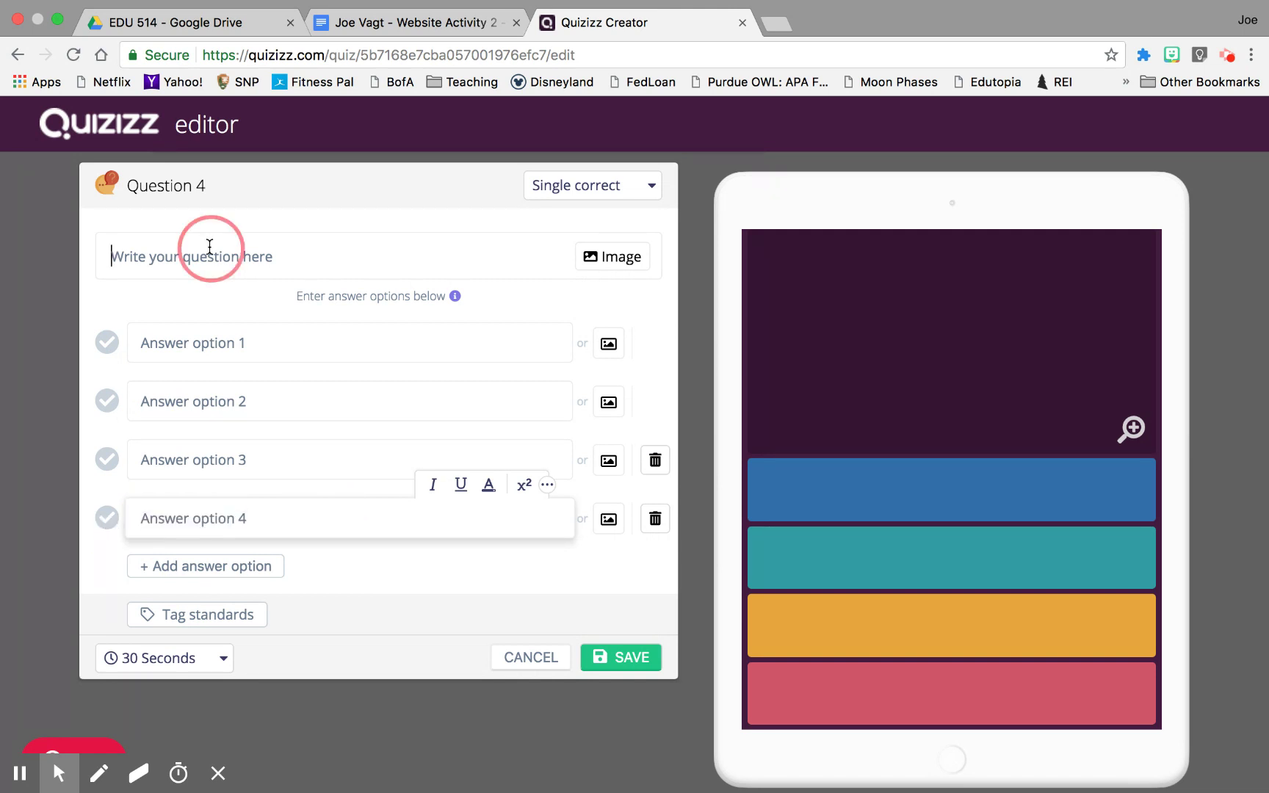
{"action": "type", "text": "What is th"}
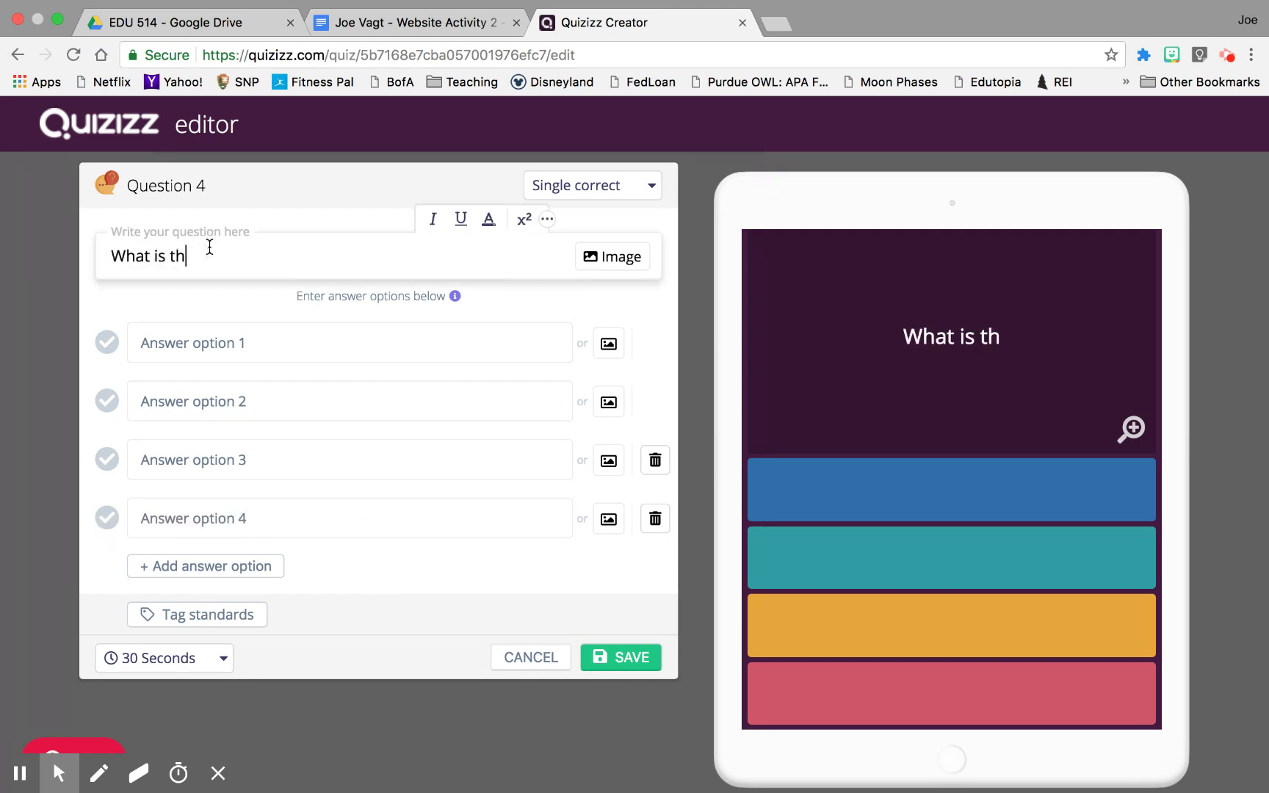
{"action": "type", "text": "e color of the"}
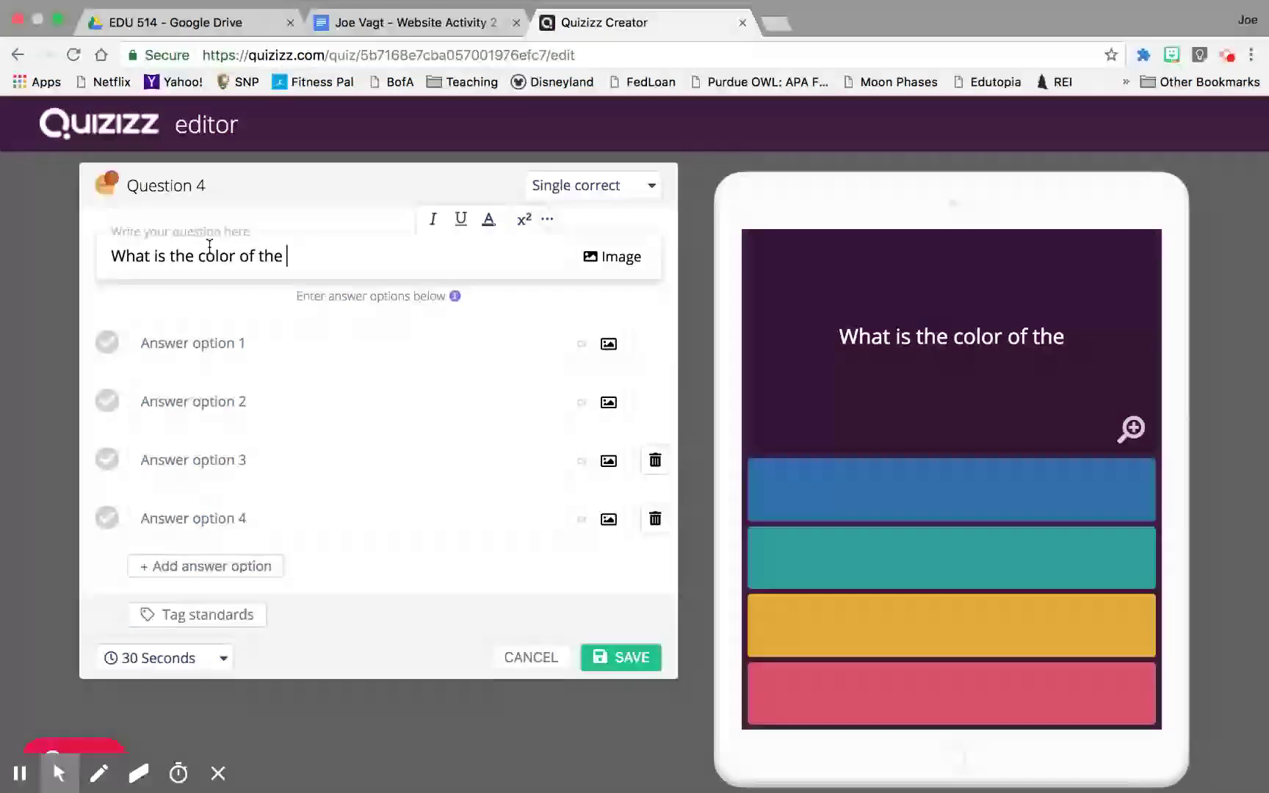
{"action": "type", "text": " sky"}
{"action": "key", "text": "BackSpace"}
{"action": "type", "text": "ky?"}
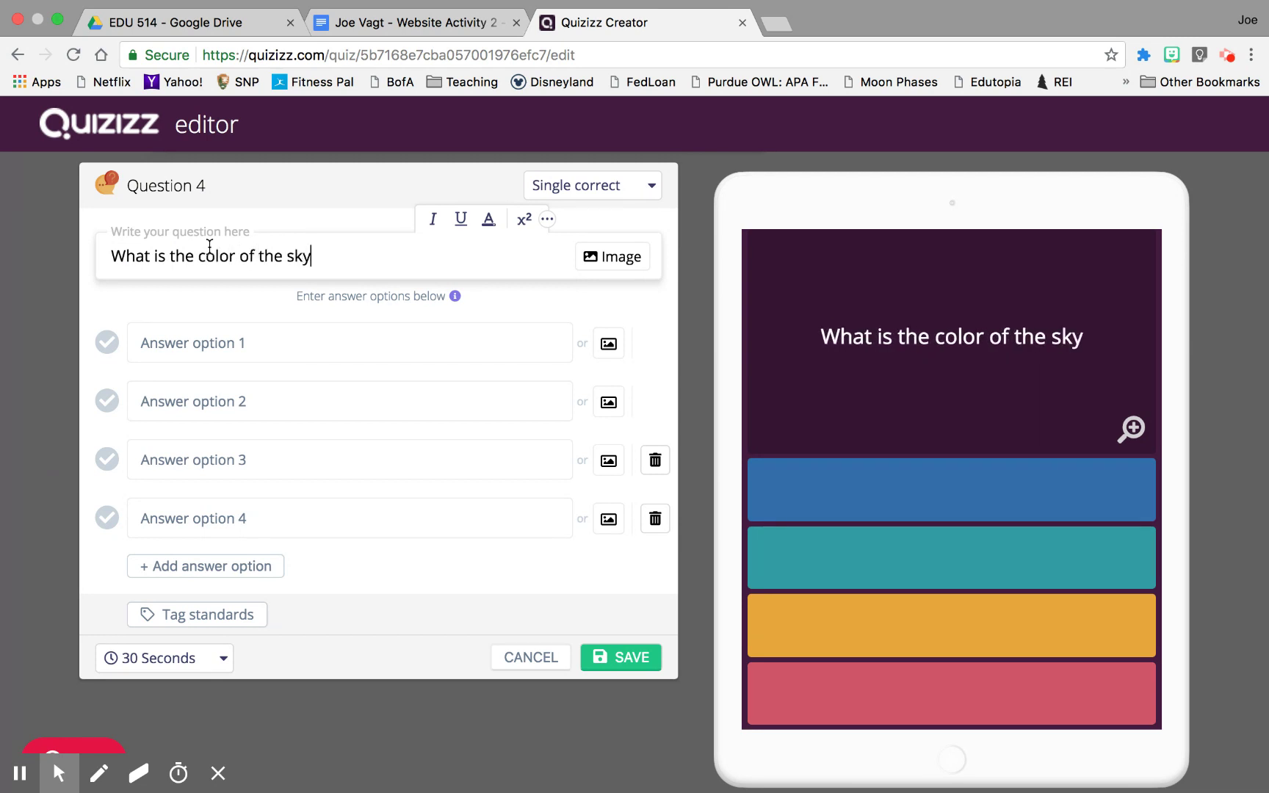
Step: Review the extra text formatting options for Question 4 and the computer and URL sources for a question image
{"action": "left_click", "coordinate": [547, 219]}
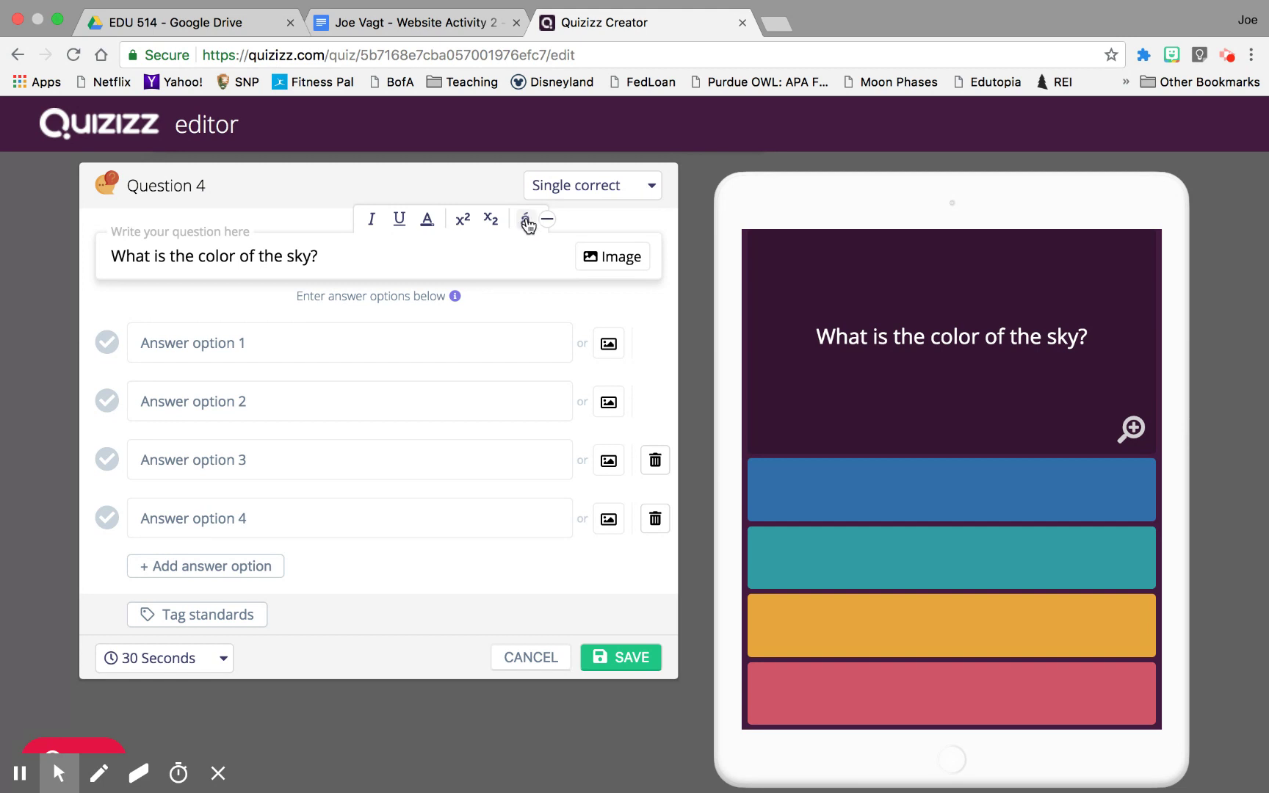
{"action": "left_click", "coordinate": [621, 265]}
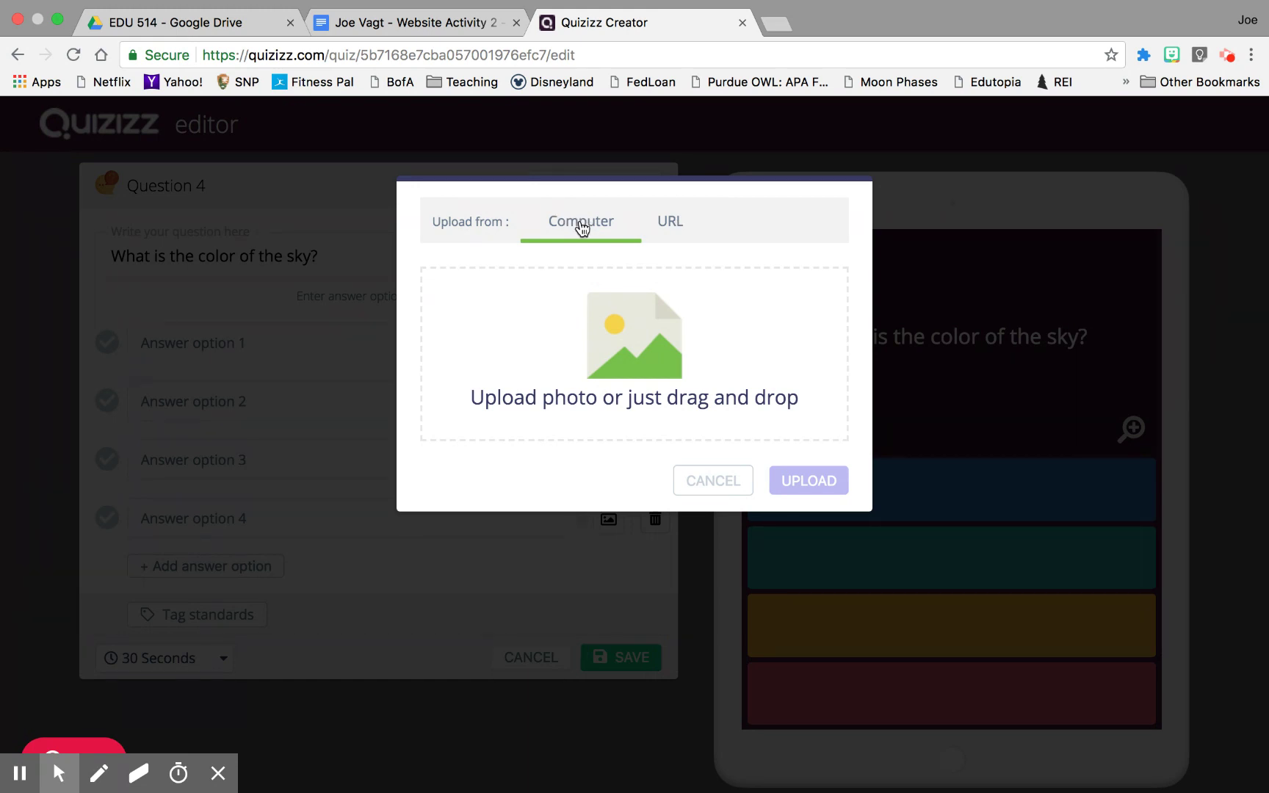
{"action": "left_click", "coordinate": [681, 222]}
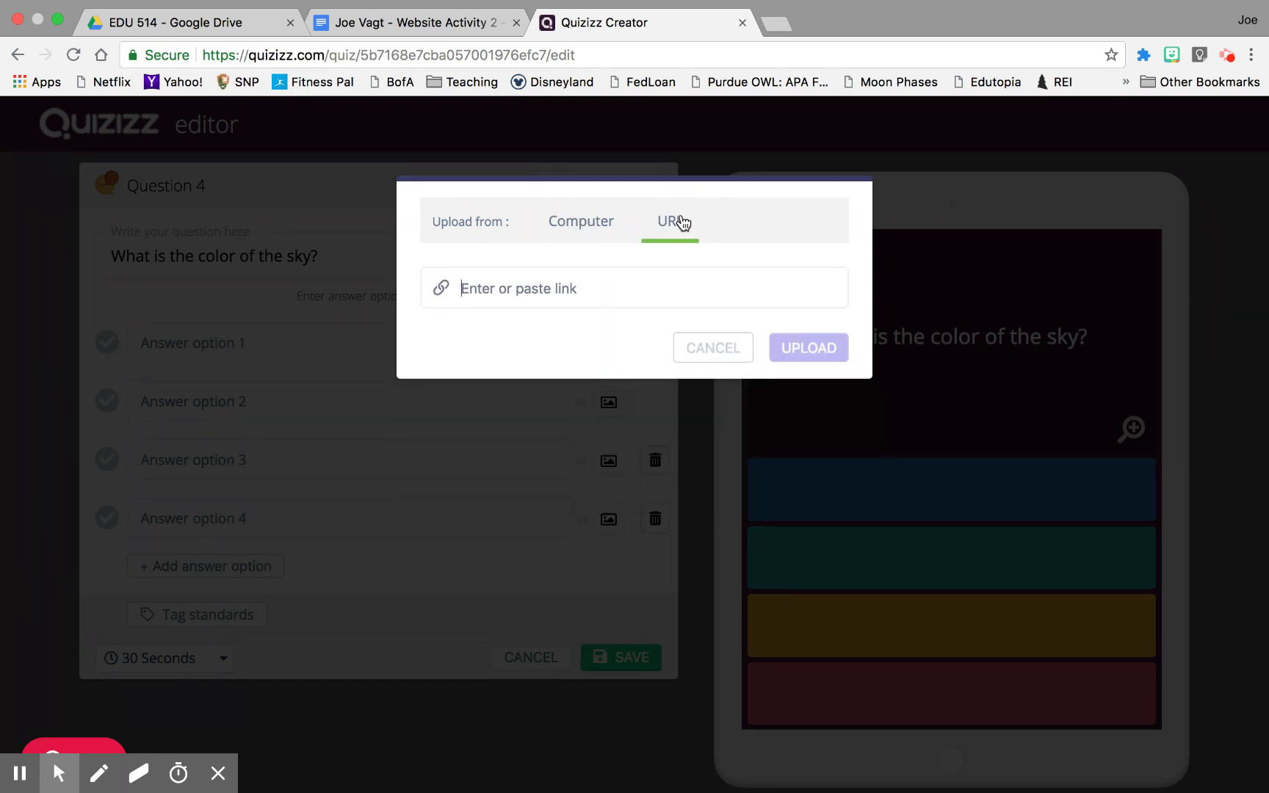
{"action": "left_click", "coordinate": [718, 350]}
Step: Enter "blue", "green", "red" and "oragne" as answer options 1 to 4 of Question 4
{"action": "left_click", "coordinate": [456, 346]}
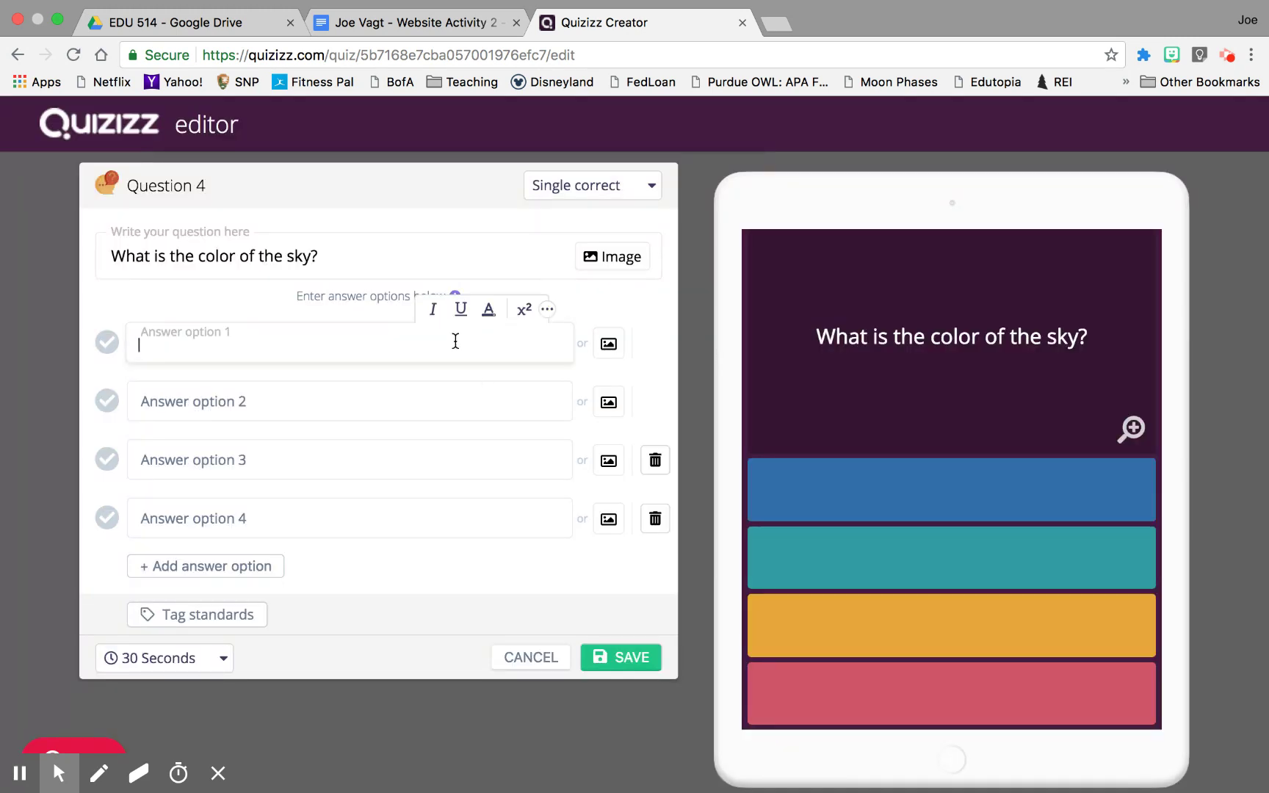
{"action": "type", "text": "blue"}
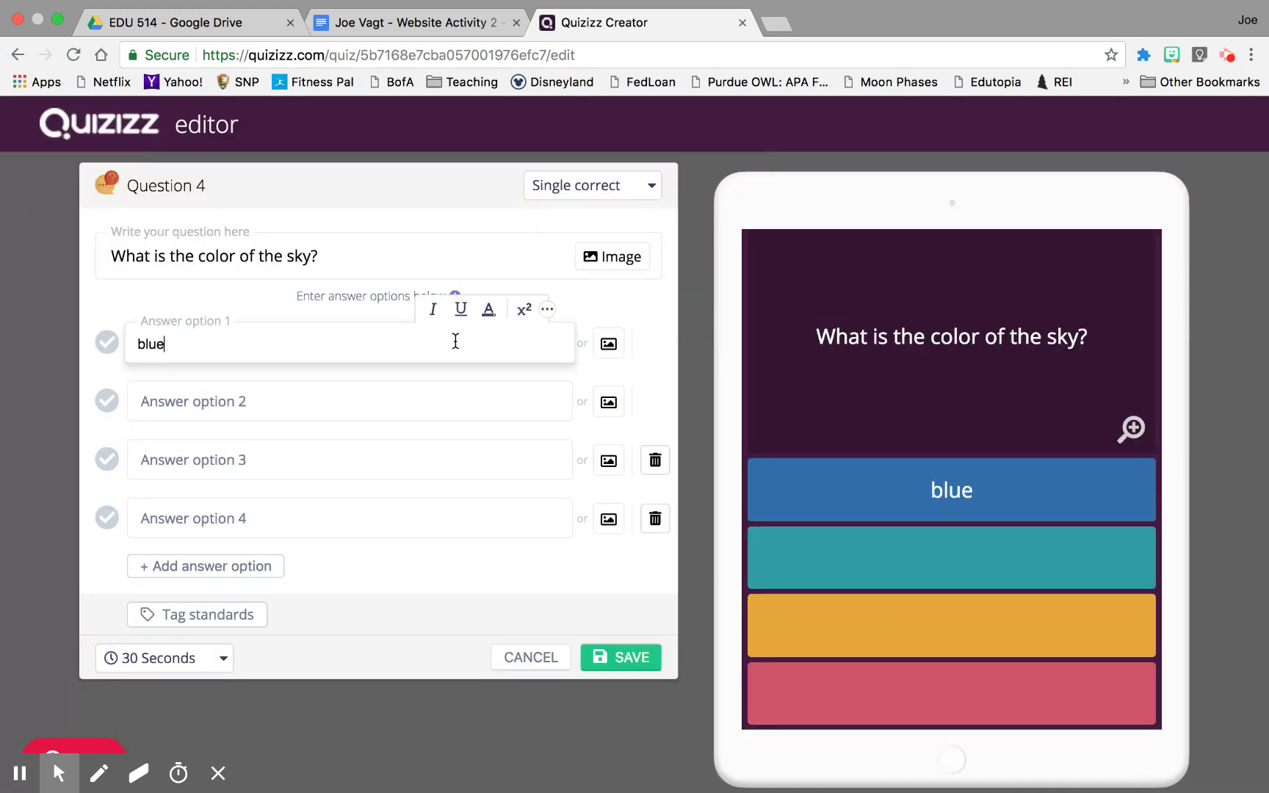
{"action": "left_click", "coordinate": [426, 409]}
{"action": "type", "text": "green"}
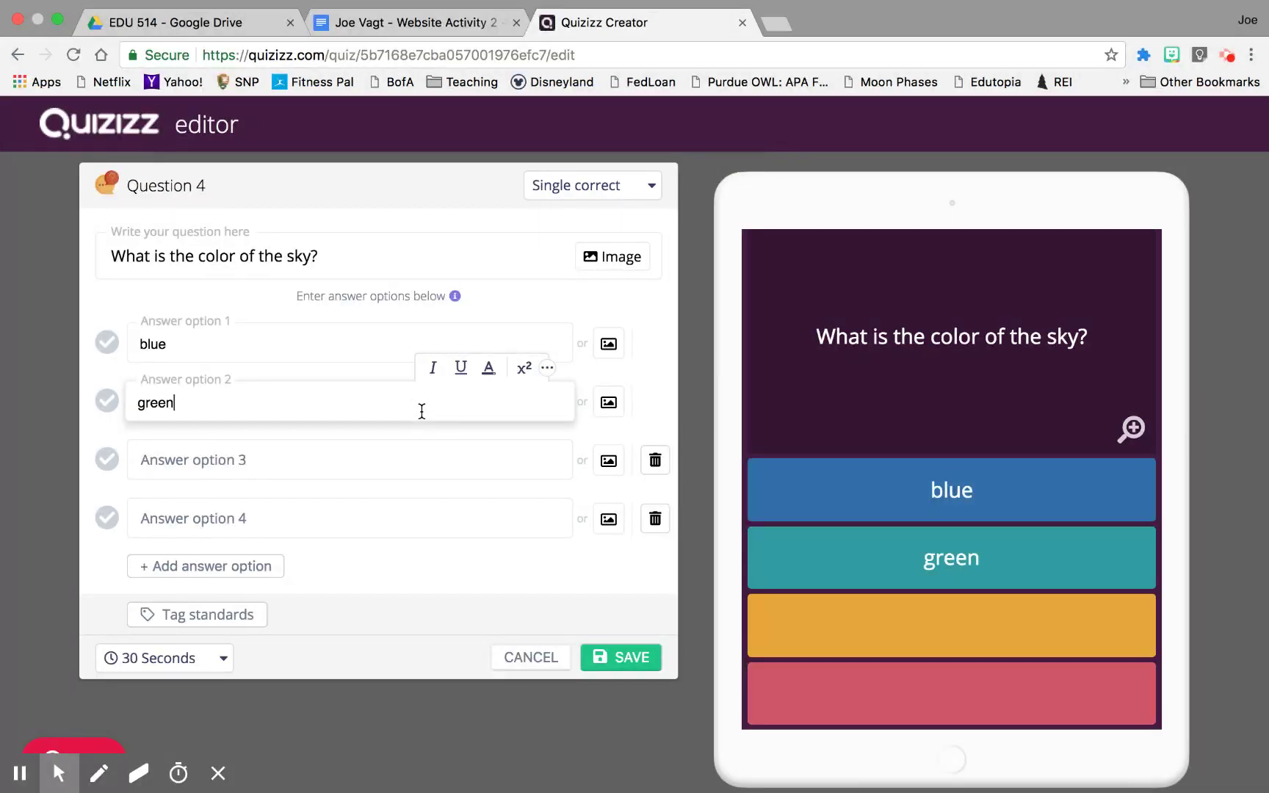
{"action": "left_click", "coordinate": [611, 459]}
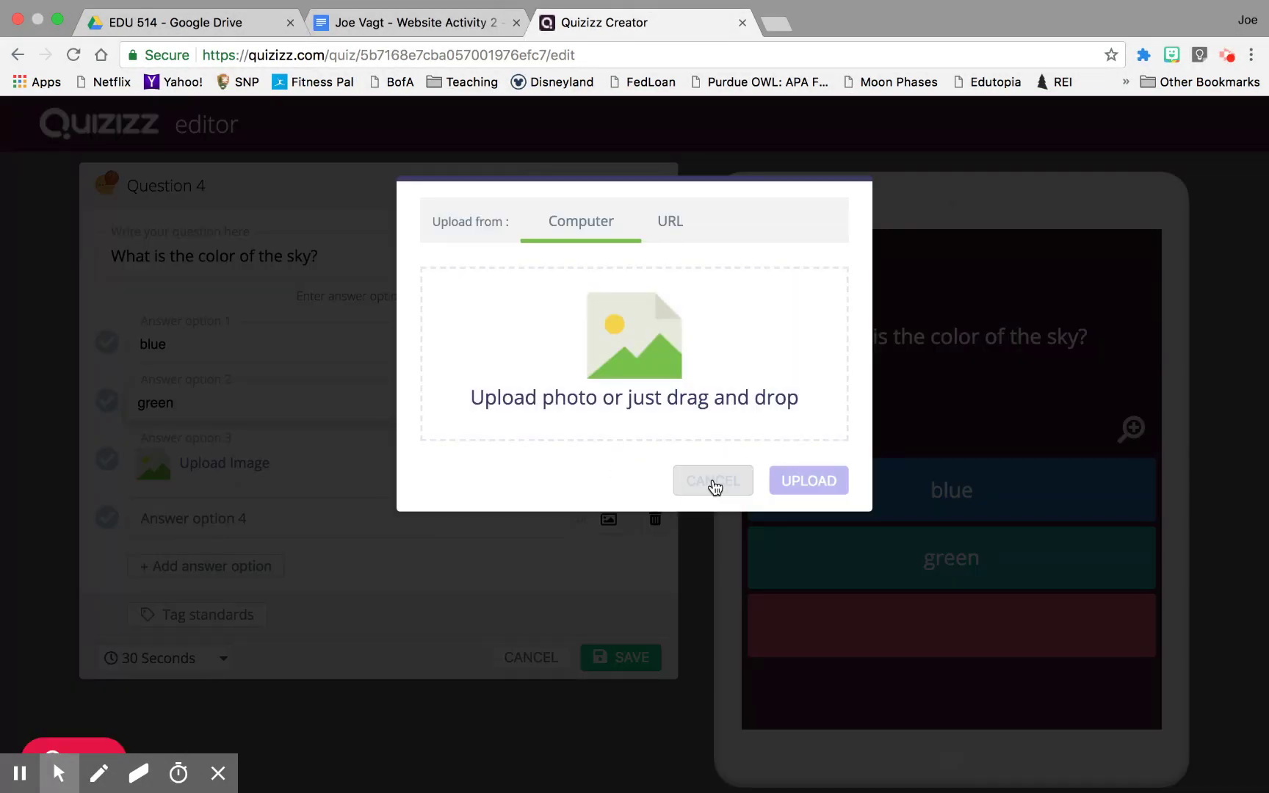
{"action": "left_click", "coordinate": [711, 482]}
{"action": "left_click", "coordinate": [288, 470]}
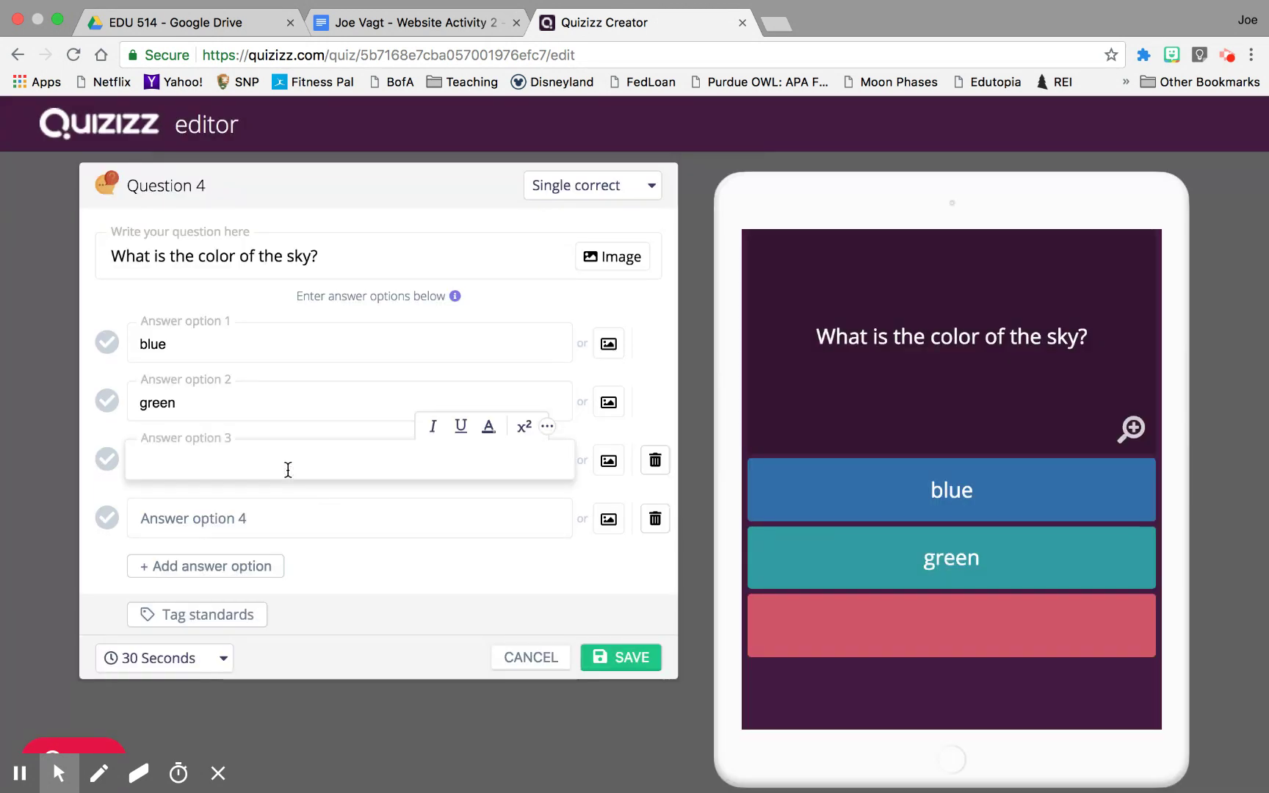
{"action": "type", "text": "red"}
{"action": "left_click", "coordinate": [269, 517]}
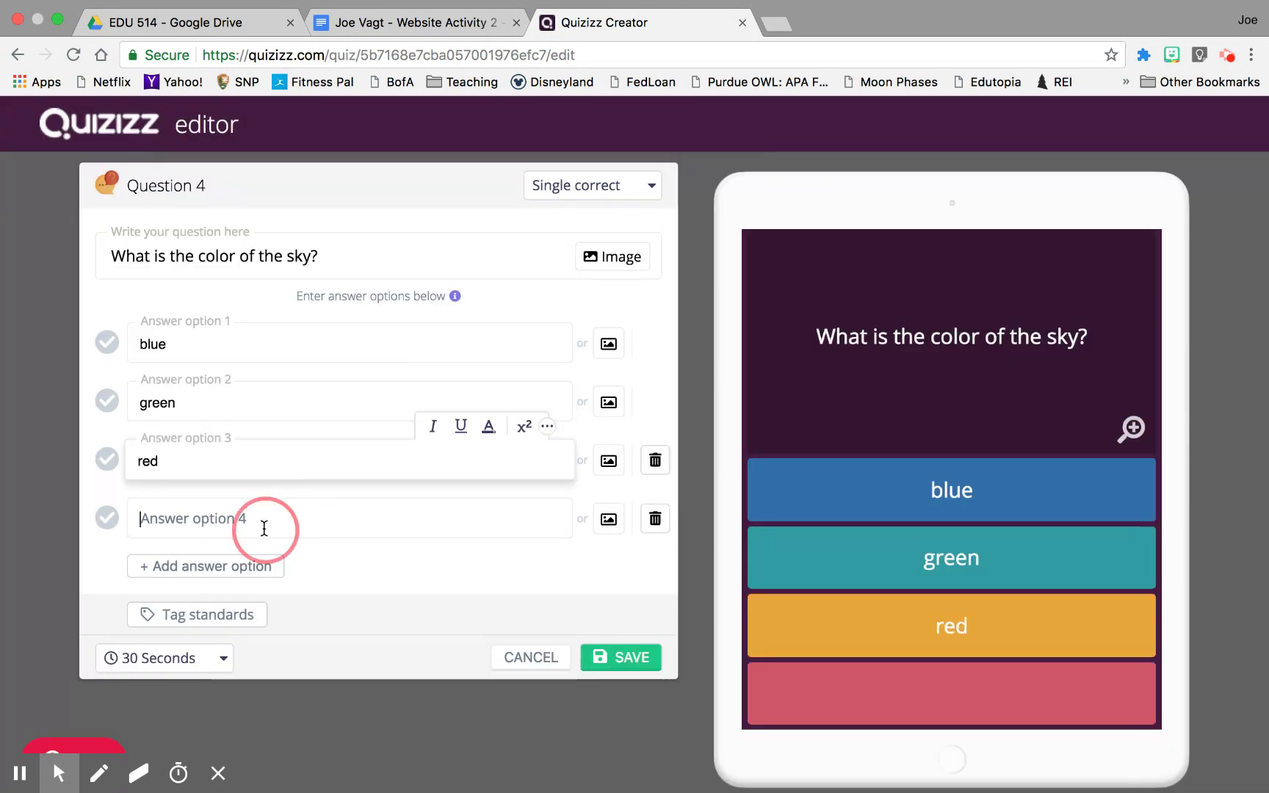
{"action": "type", "text": "oragne"}
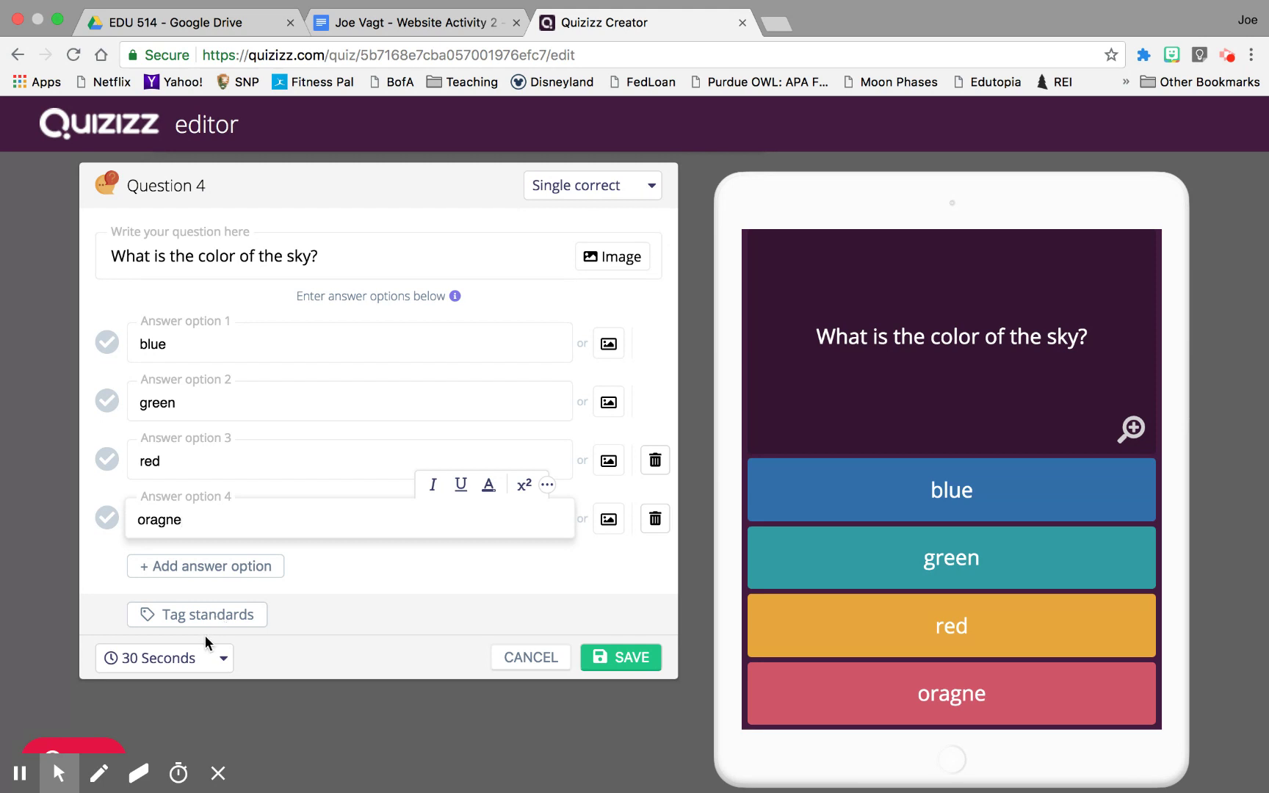
Step: Set Question 4's time limit to 20 seconds, mark "blue" as the correct answer and save the question
{"action": "left_click", "coordinate": [221, 661]}
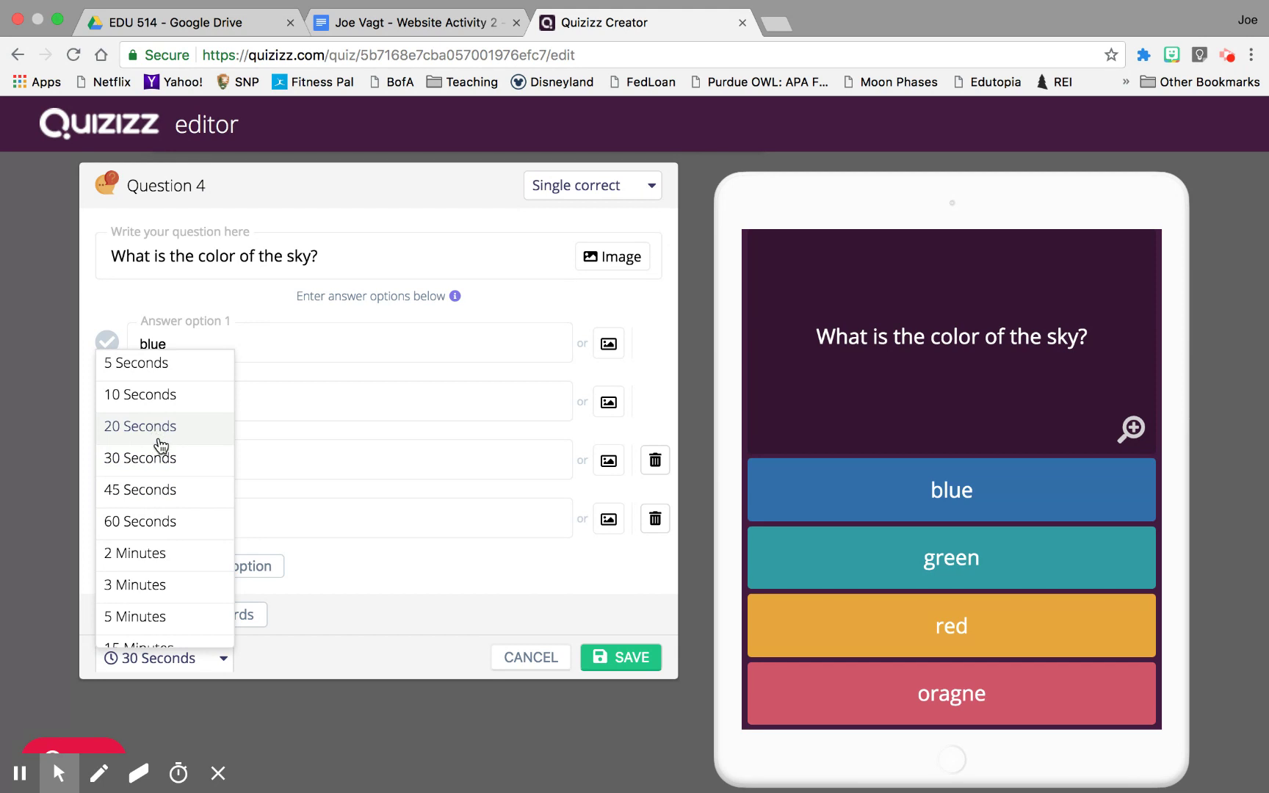
{"action": "left_click", "coordinate": [132, 426]}
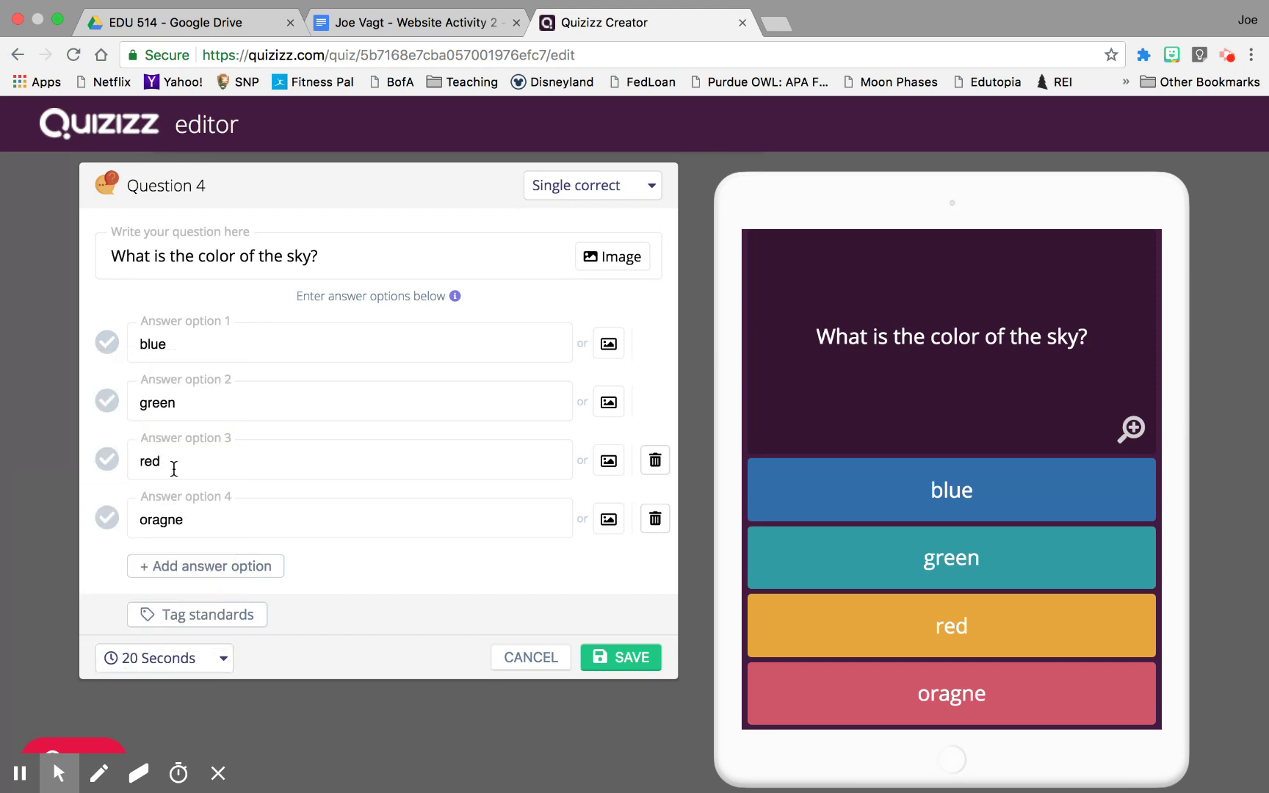
{"action": "left_click", "coordinate": [621, 659]}
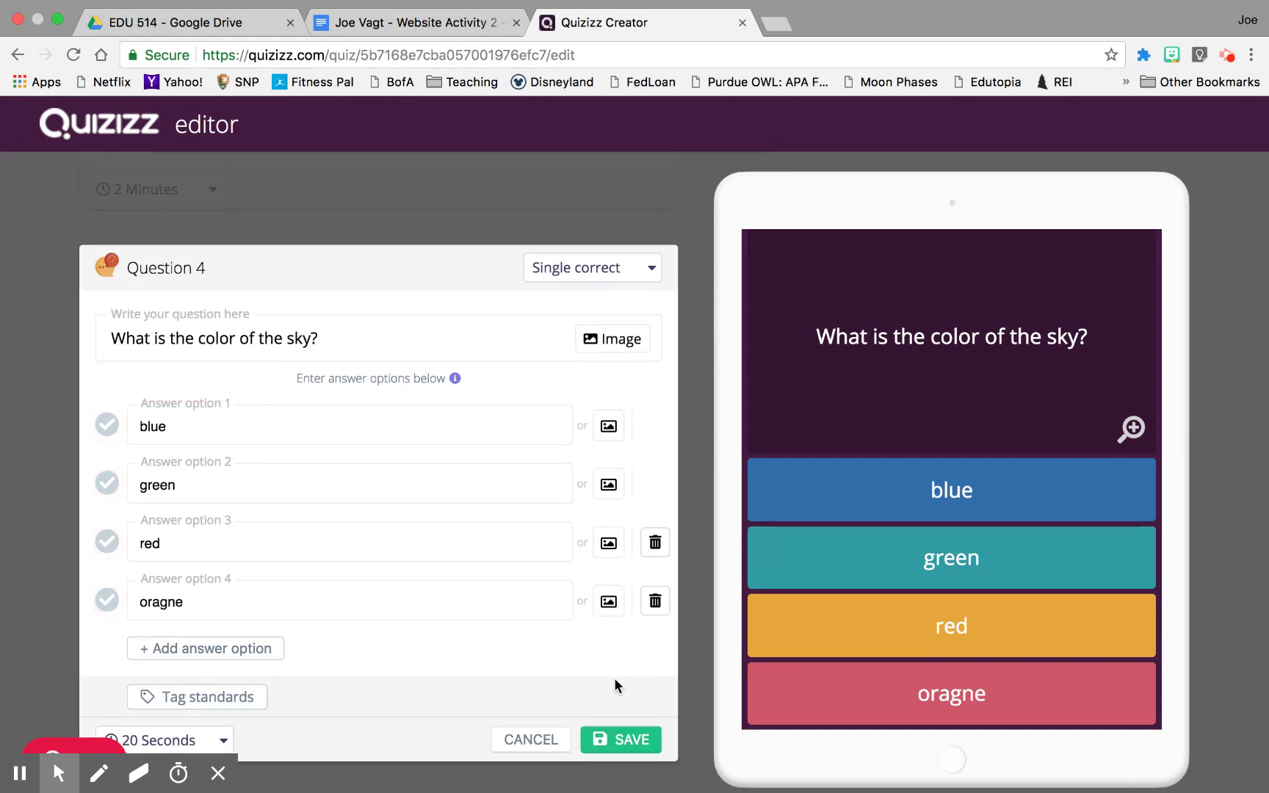
{"action": "left_click", "coordinate": [107, 426]}
{"action": "left_click", "coordinate": [618, 741]}
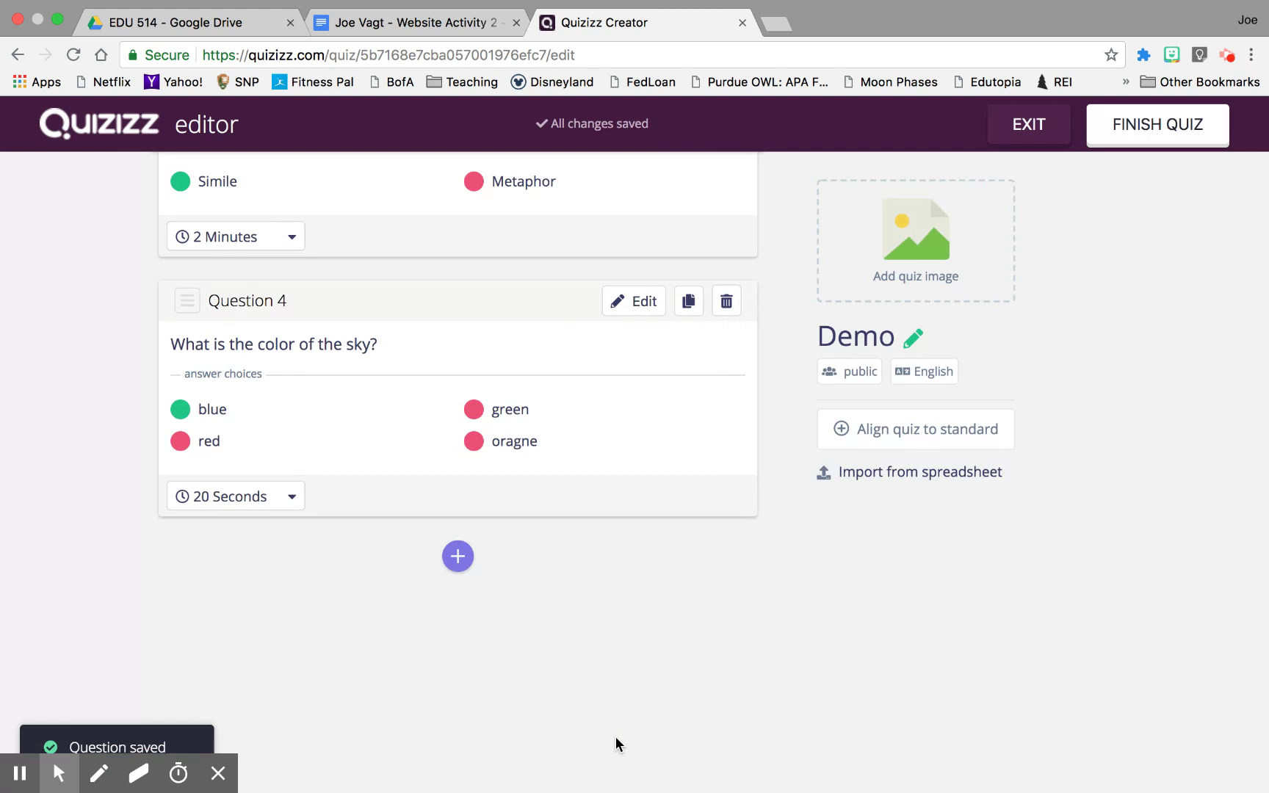
Step: Finish the Demo quiz and save its details with grade range 6th to 6th, subject English and topic Other
{"action": "scroll", "coordinate": [614, 730], "scroll_direction": "up", "scroll_amount": 3}
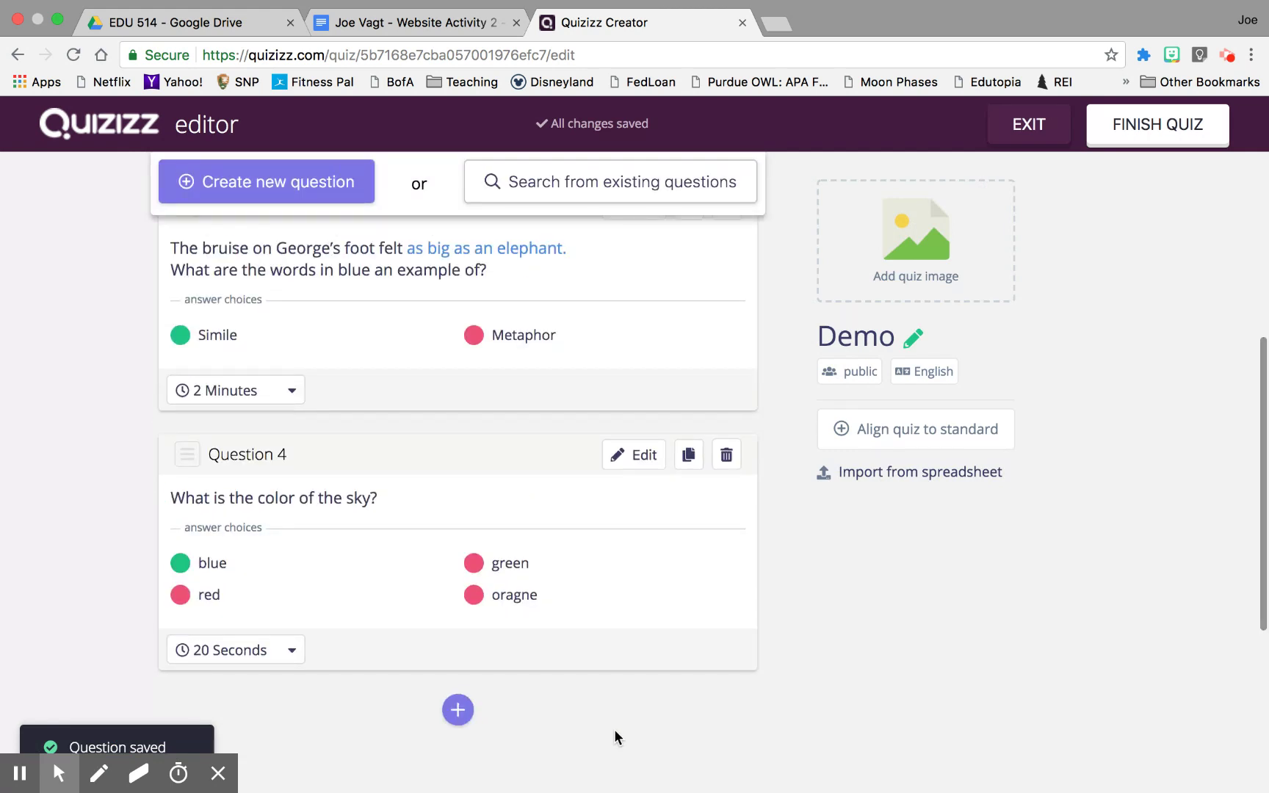
{"action": "scroll", "coordinate": [614, 730], "scroll_direction": "up", "scroll_amount": 2}
{"action": "scroll", "coordinate": [614, 730], "scroll_direction": "down", "scroll_amount": 2}
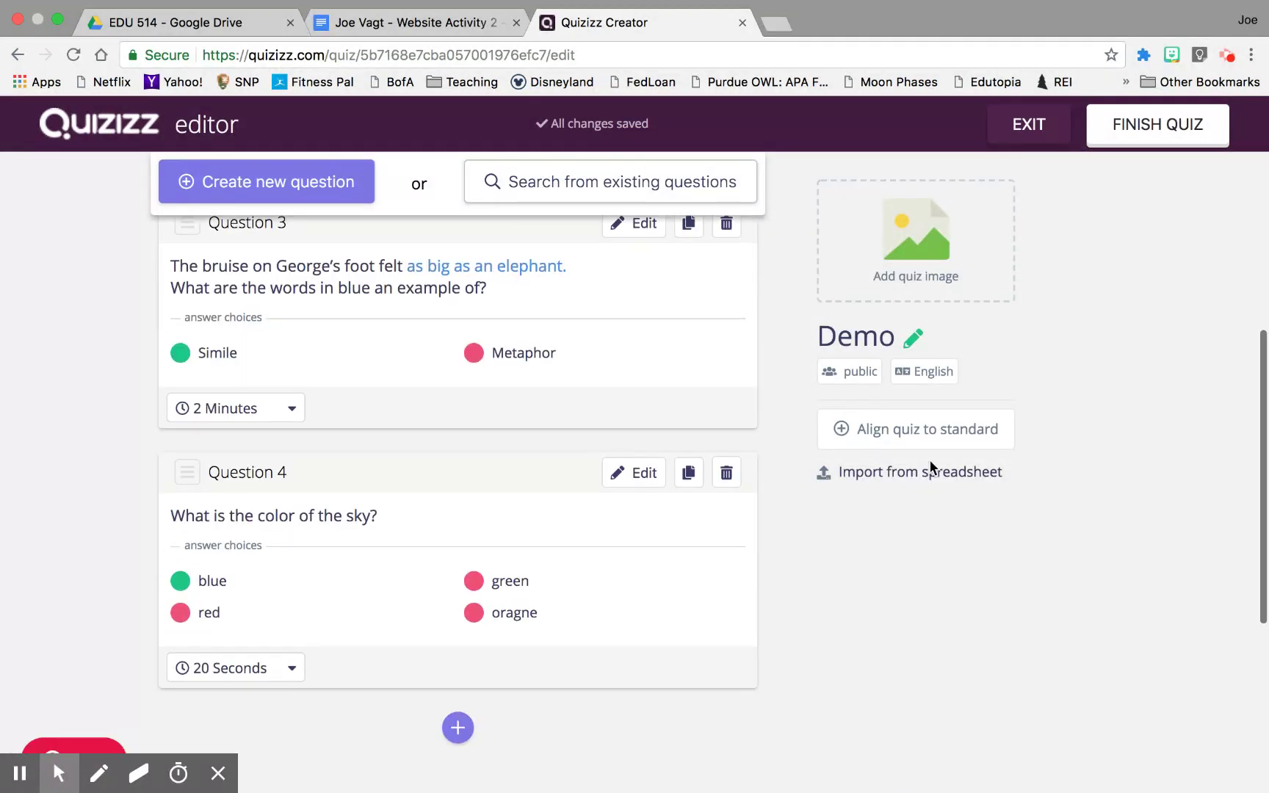
{"action": "left_click", "coordinate": [1155, 136]}
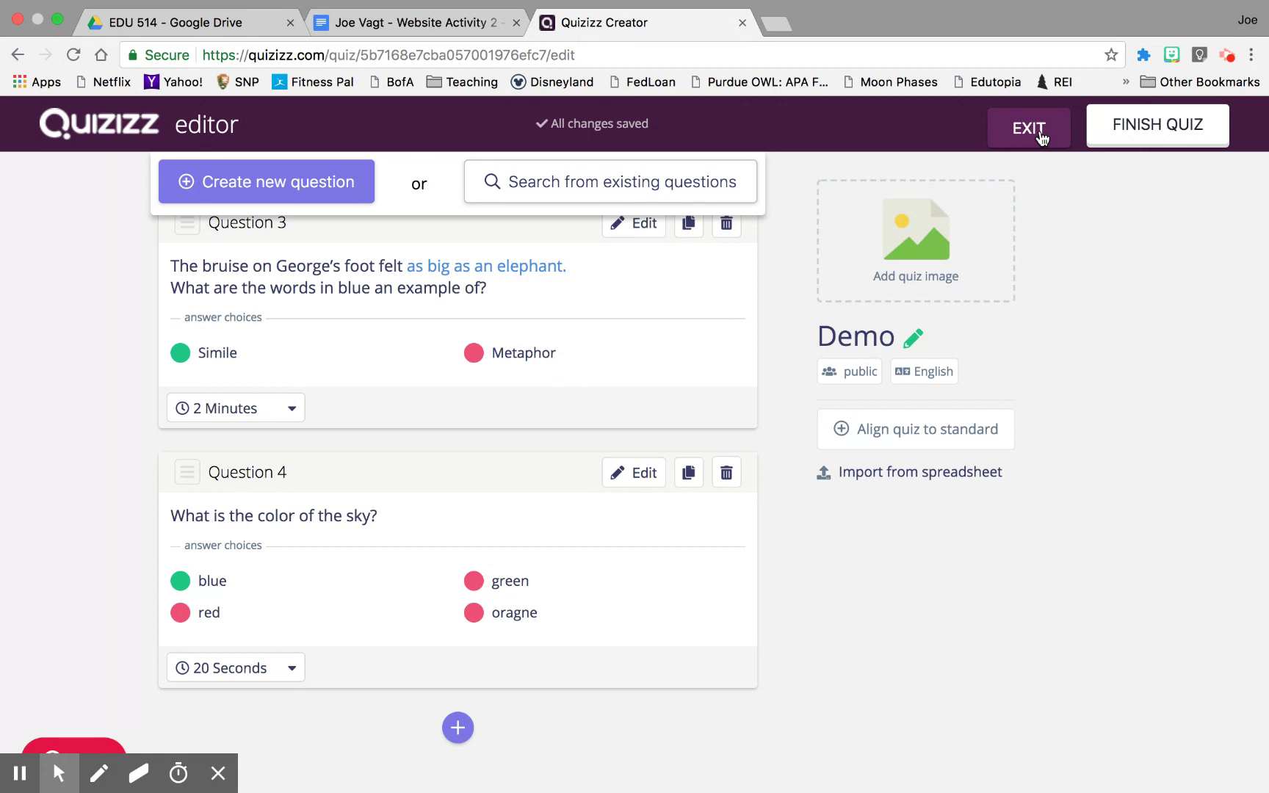
{"action": "left_click", "coordinate": [1155, 136]}
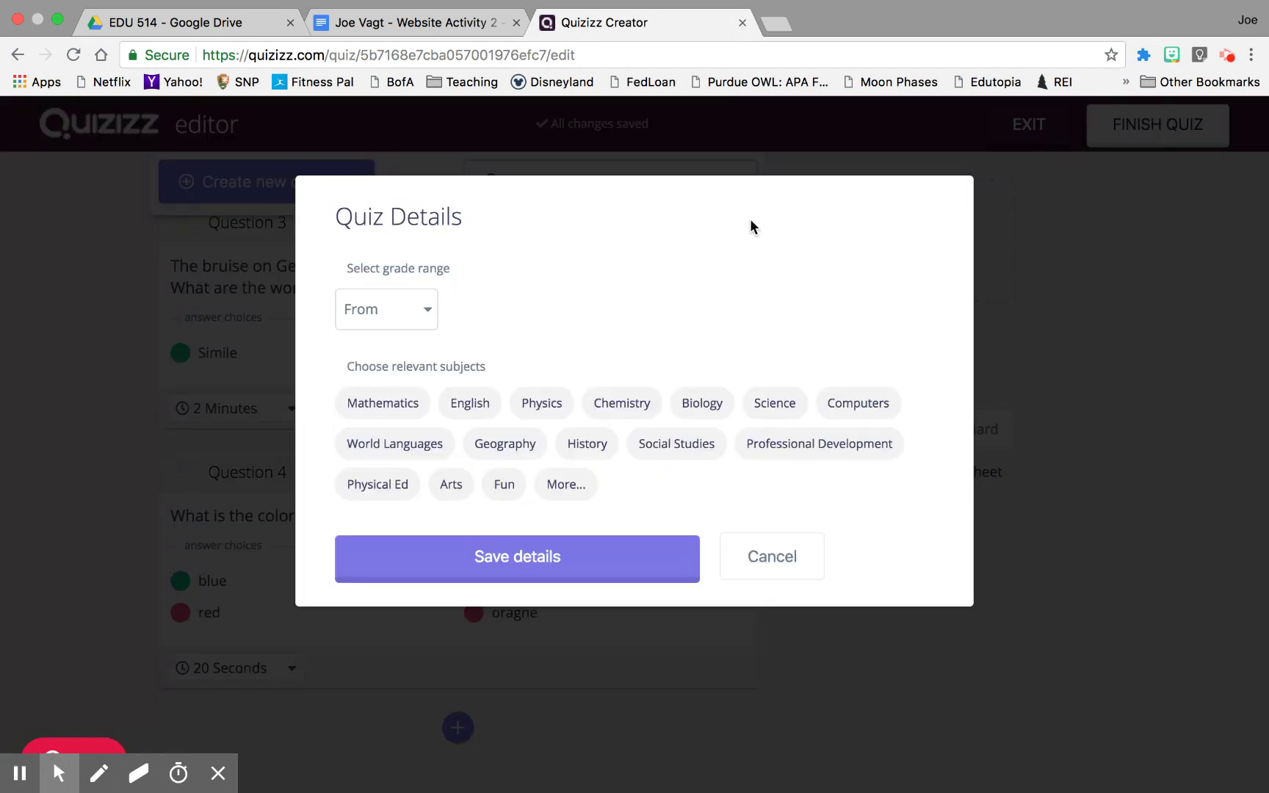
{"action": "left_click", "coordinate": [432, 313]}
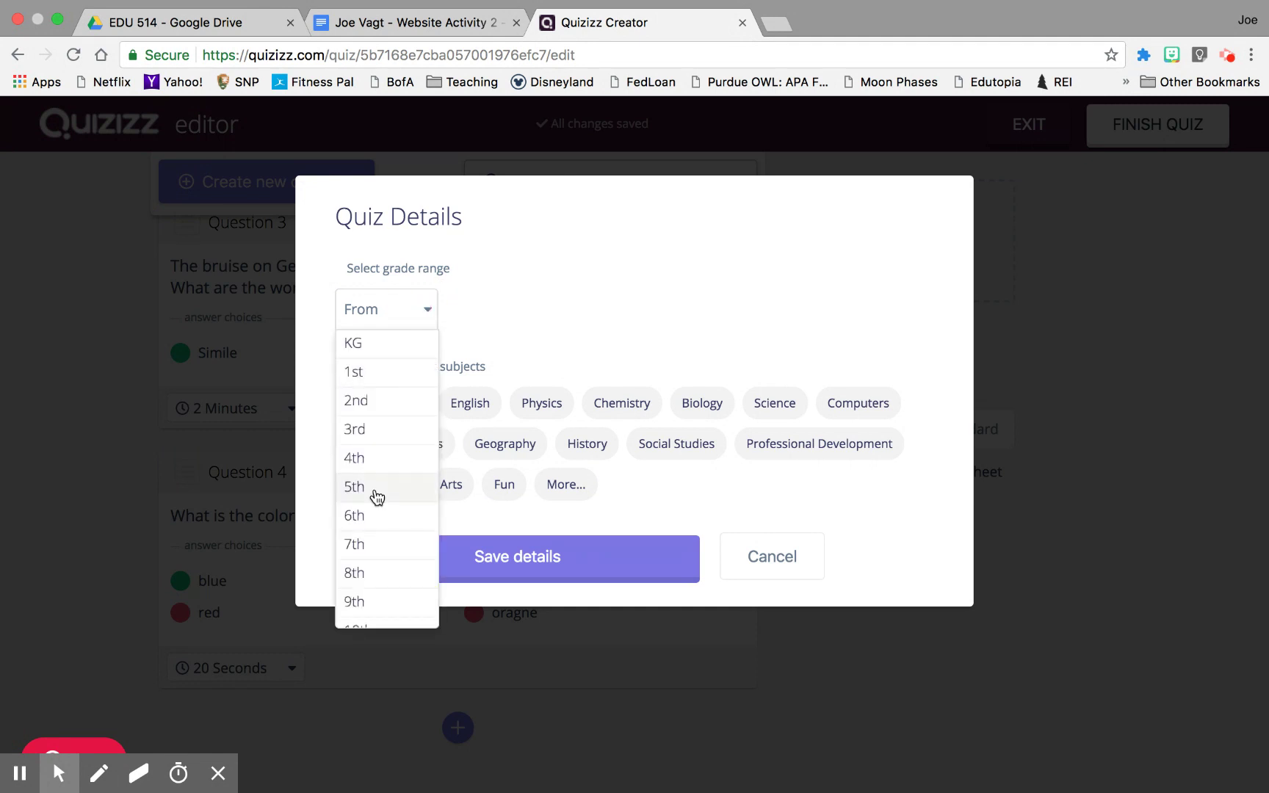
{"action": "left_click", "coordinate": [373, 518]}
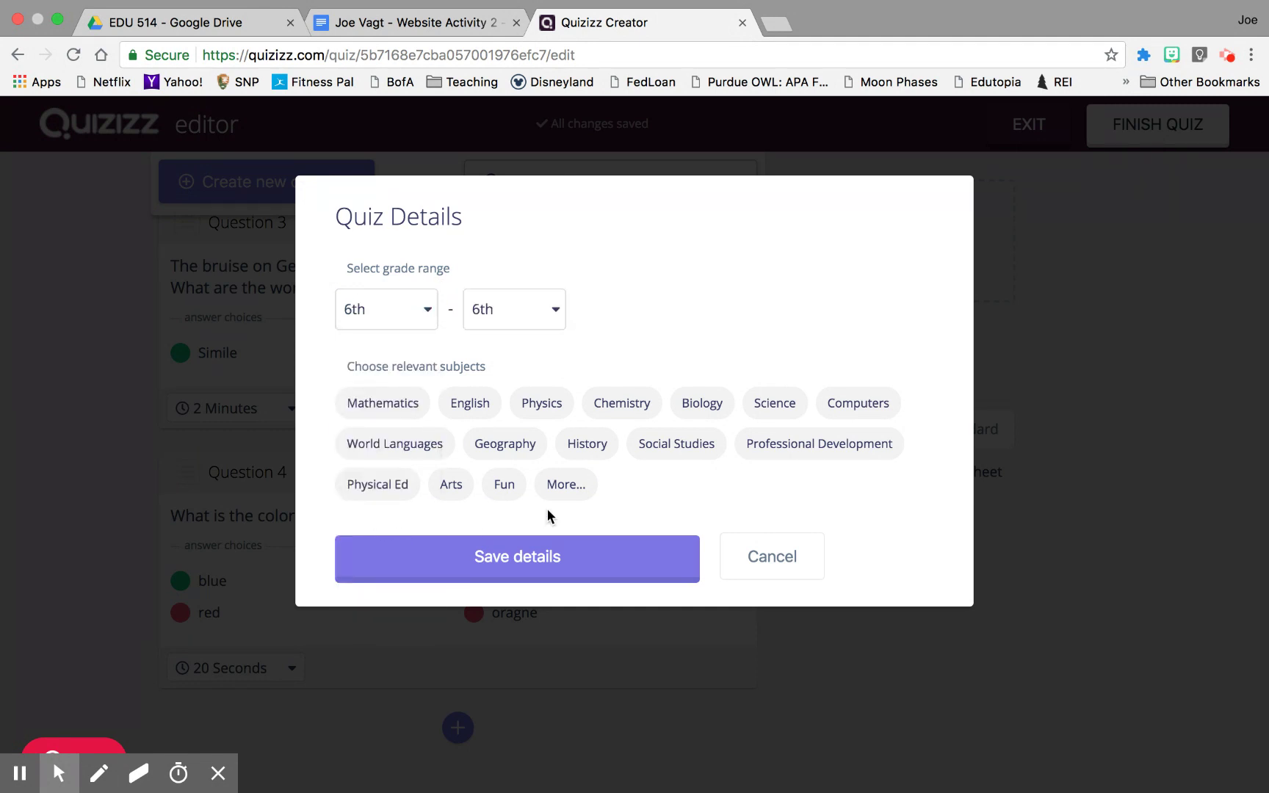
{"action": "left_click", "coordinate": [472, 404]}
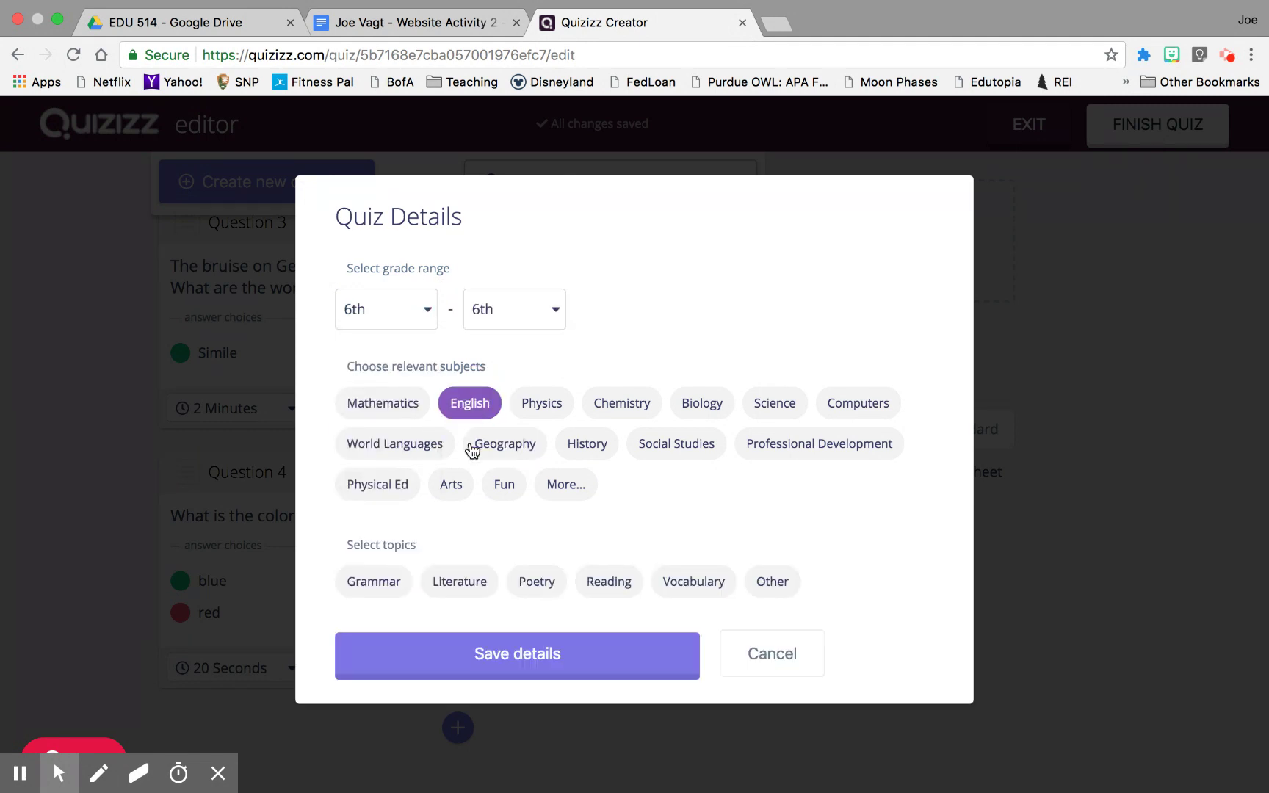
{"action": "scroll", "coordinate": [713, 540], "scroll_direction": "down", "scroll_amount": 2}
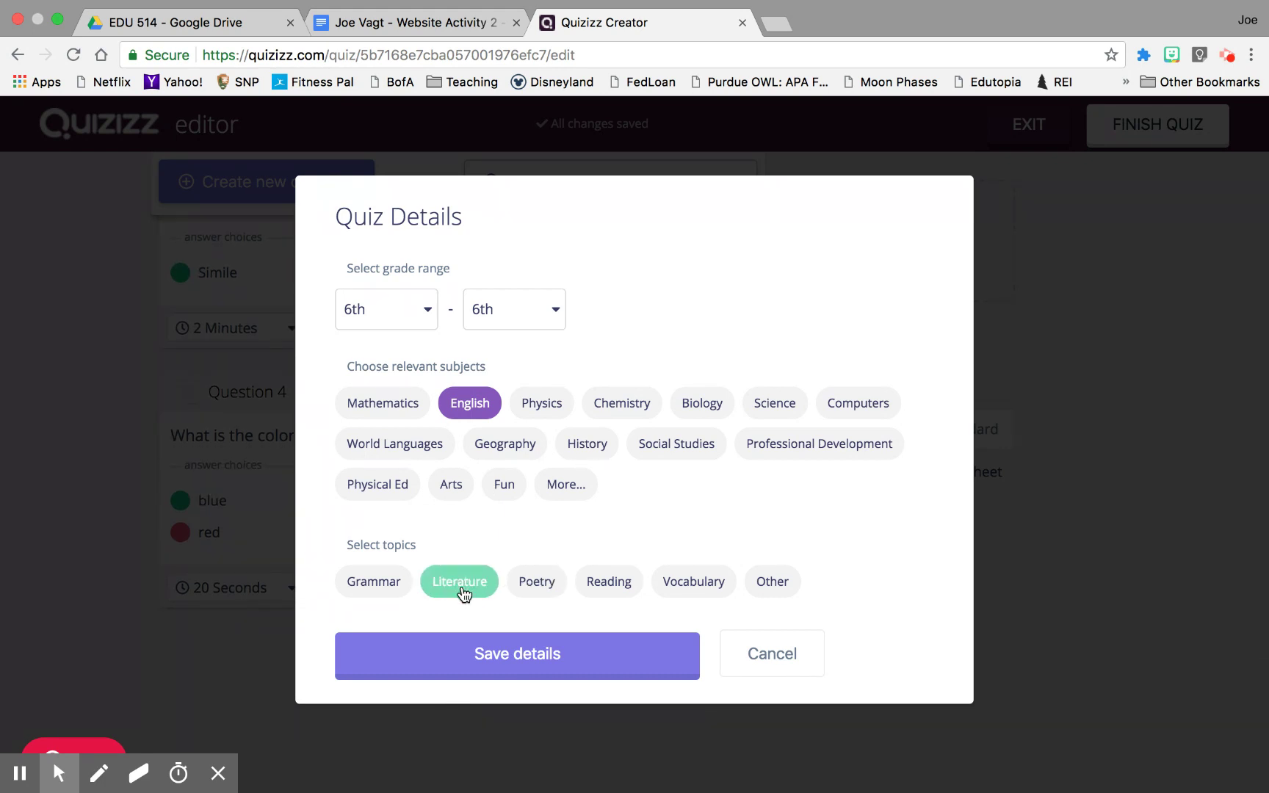
{"action": "left_click", "coordinate": [780, 586]}
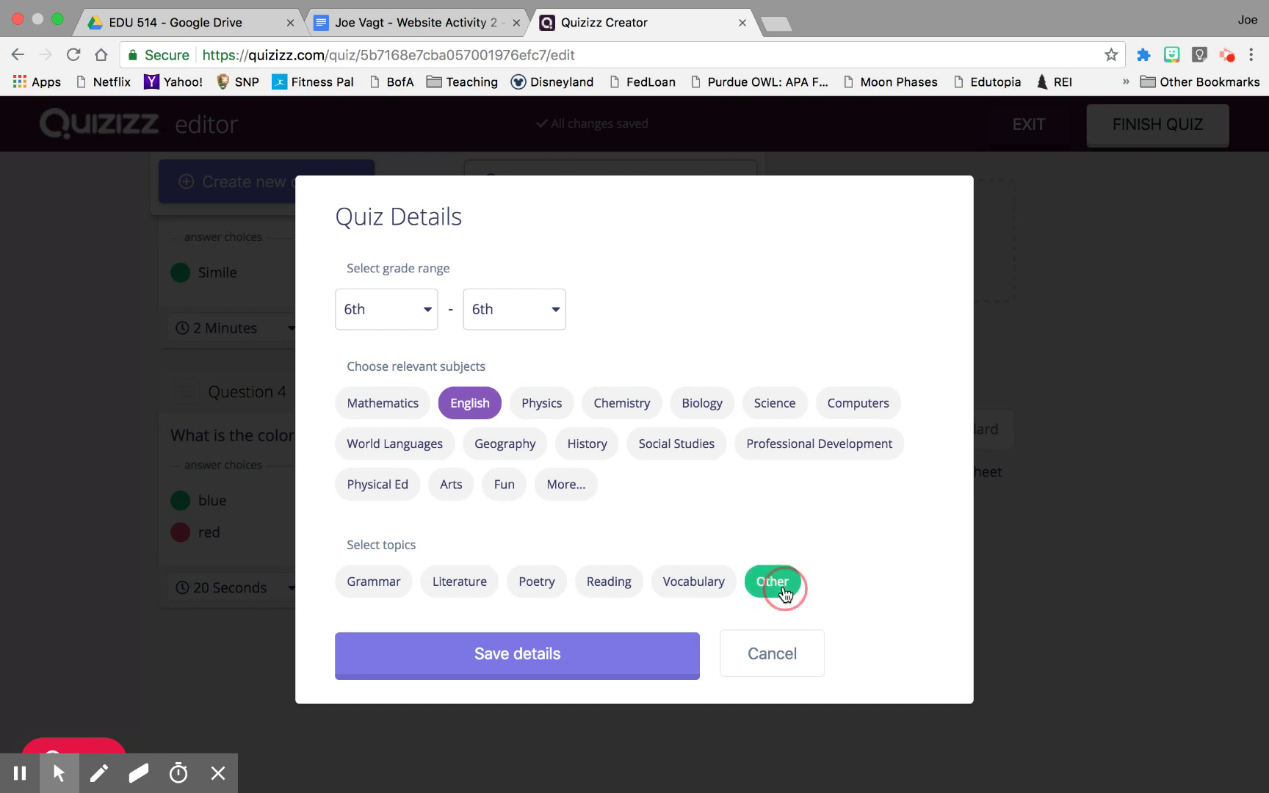
{"action": "left_click", "coordinate": [523, 656]}
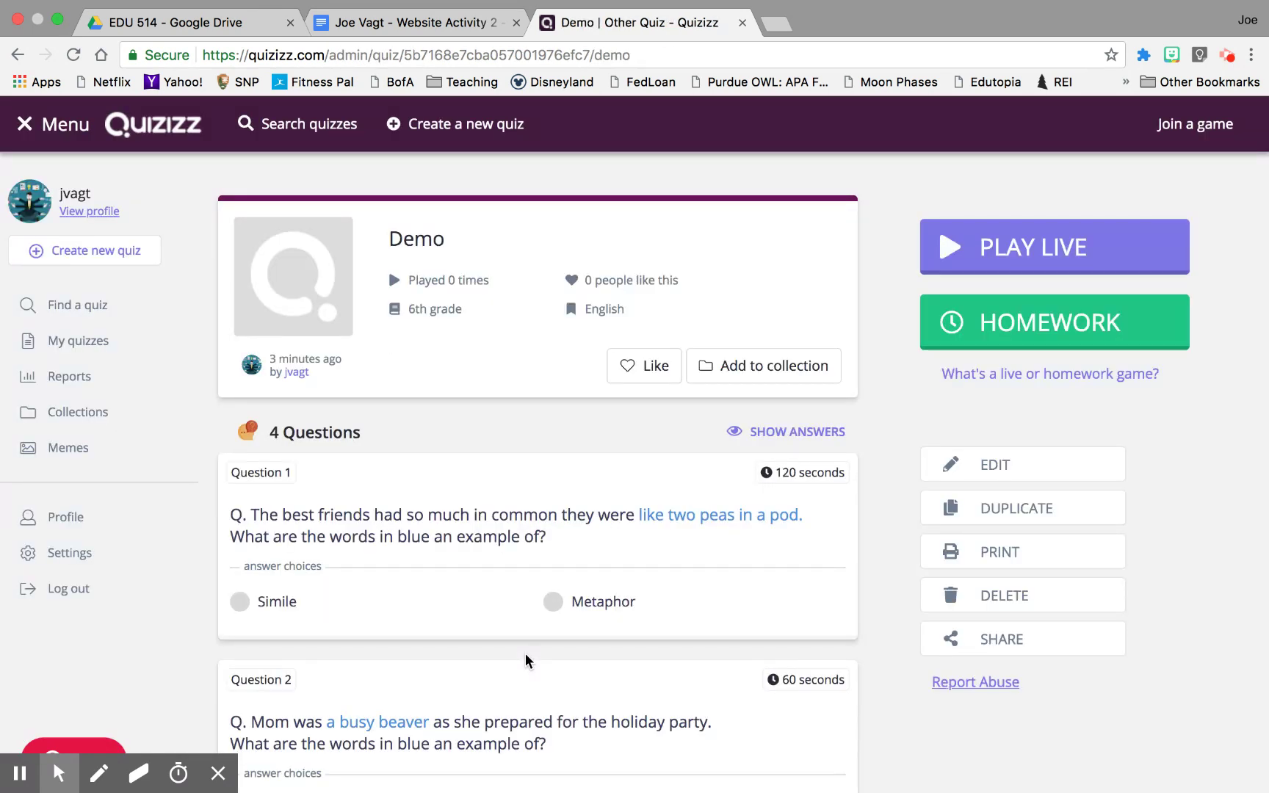